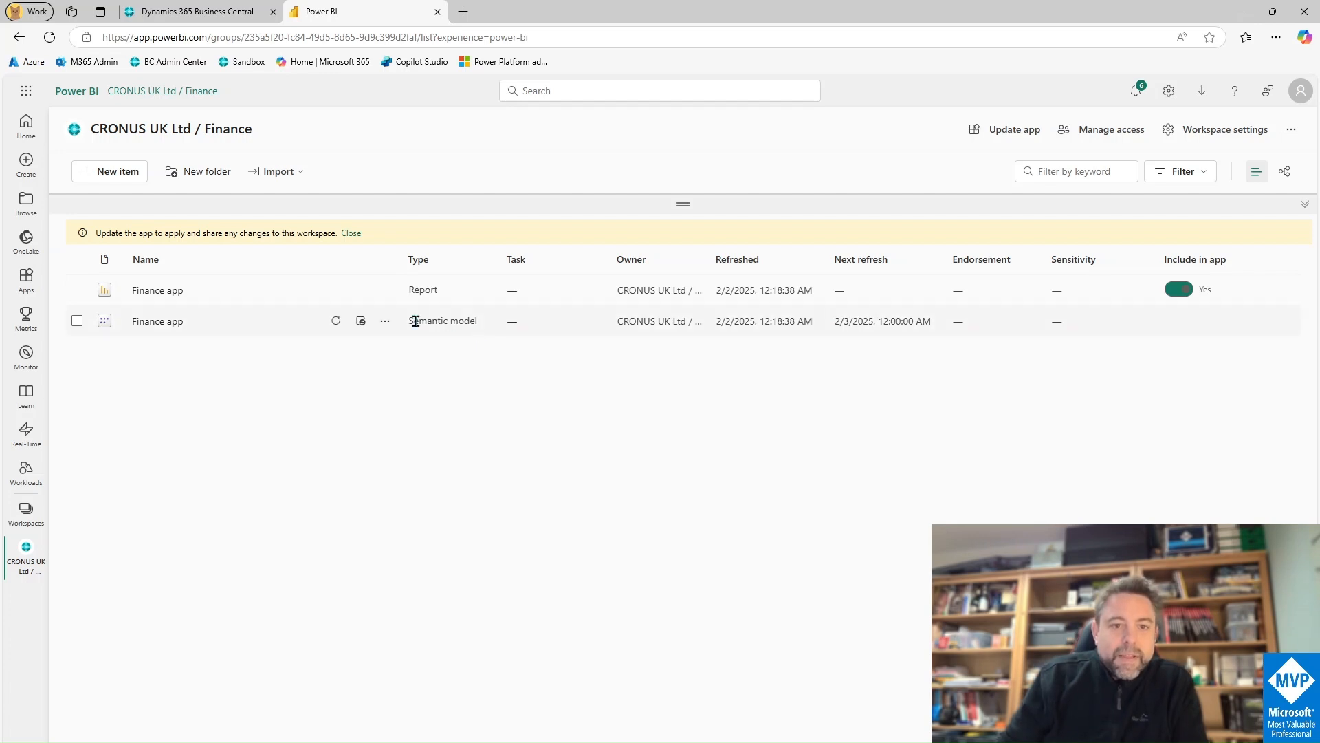
Step: Confirm the Finance app model's parameters read ENVIRONMENT Sandbox and COMPANY CRONUS UK Ltd
click(386, 323)
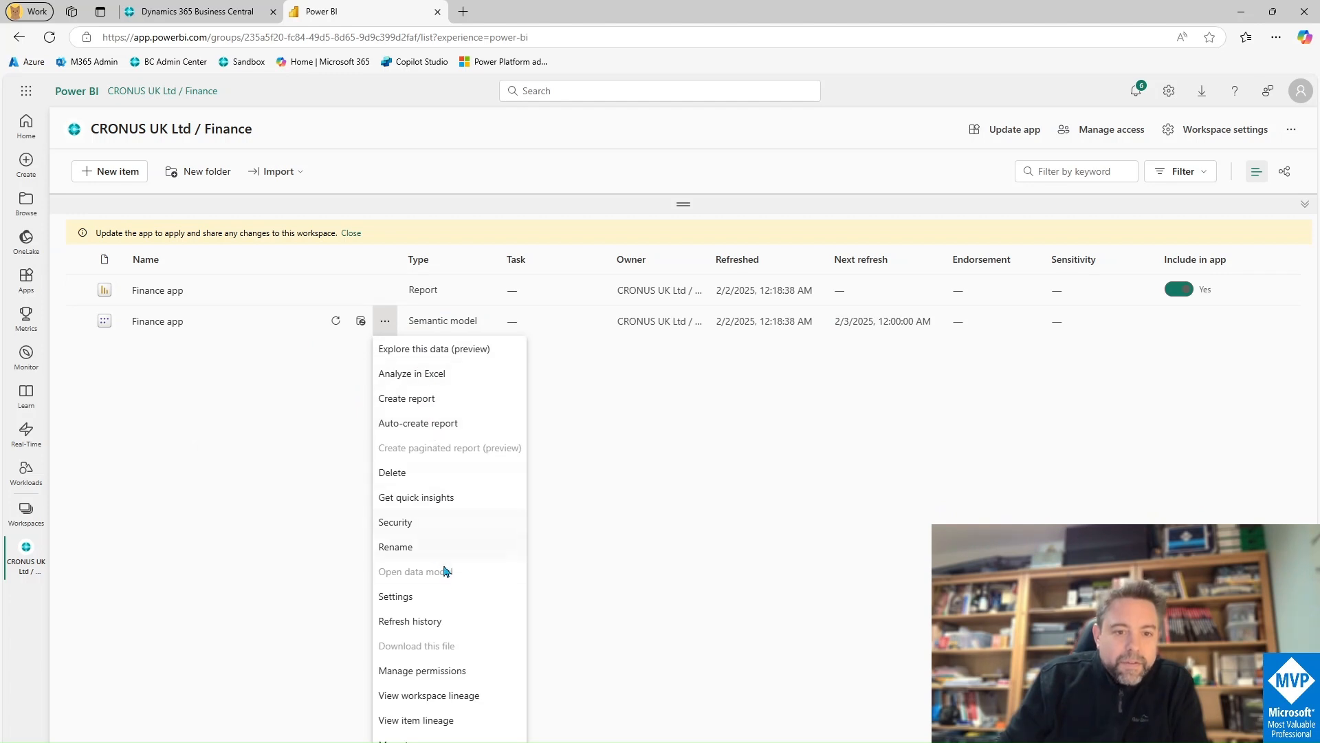
click(434, 595)
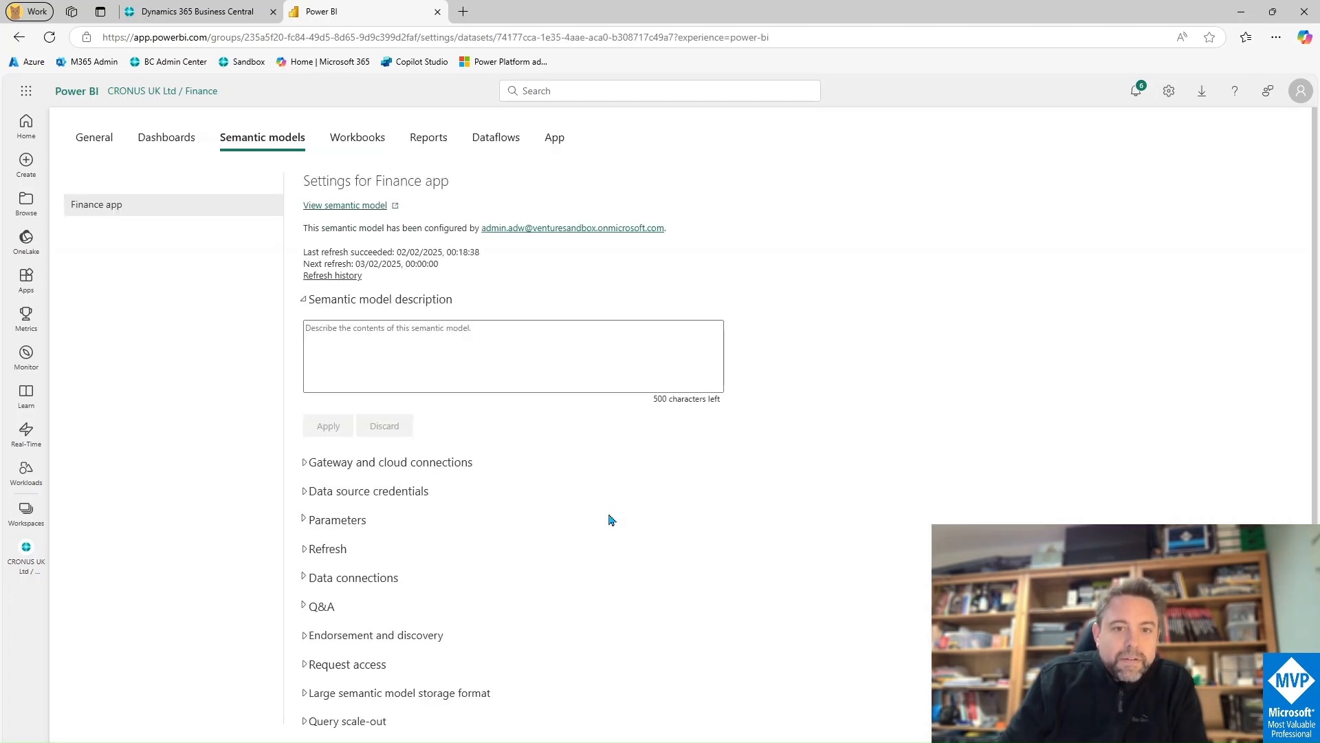
click(305, 520)
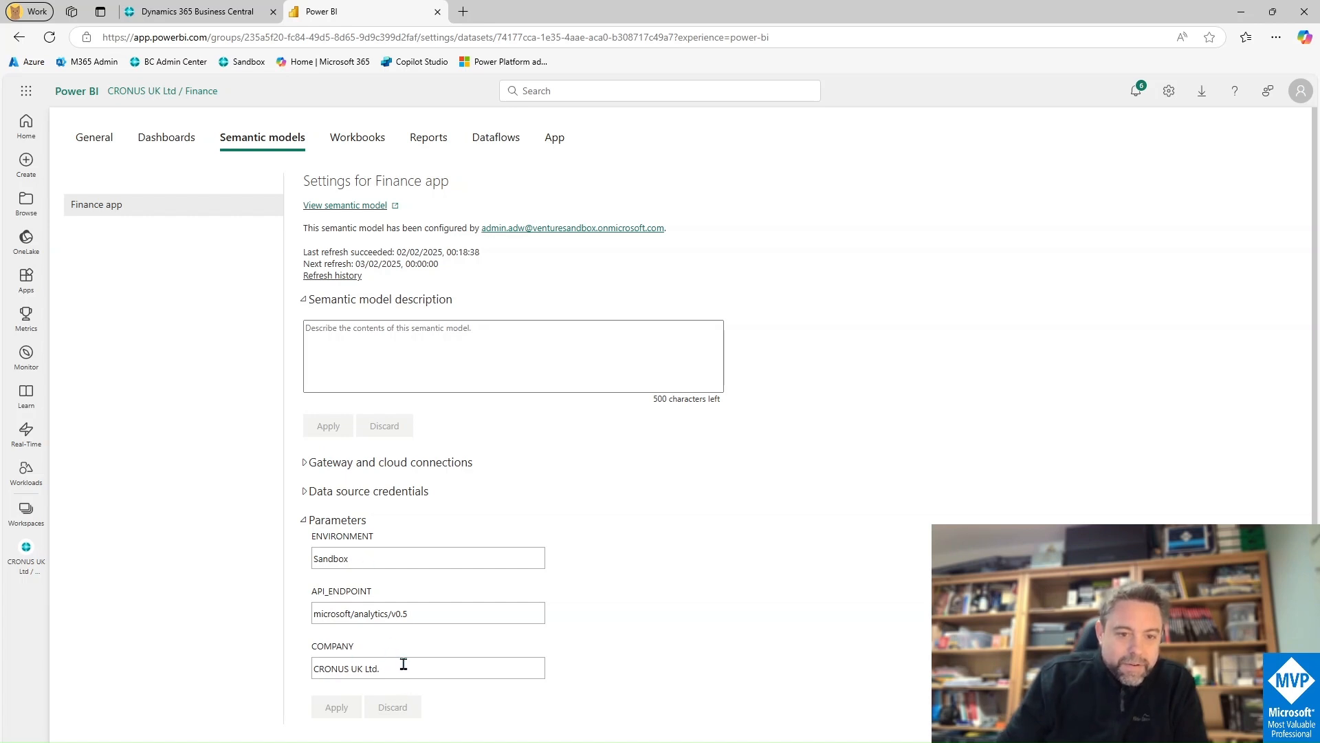
click(221, 12)
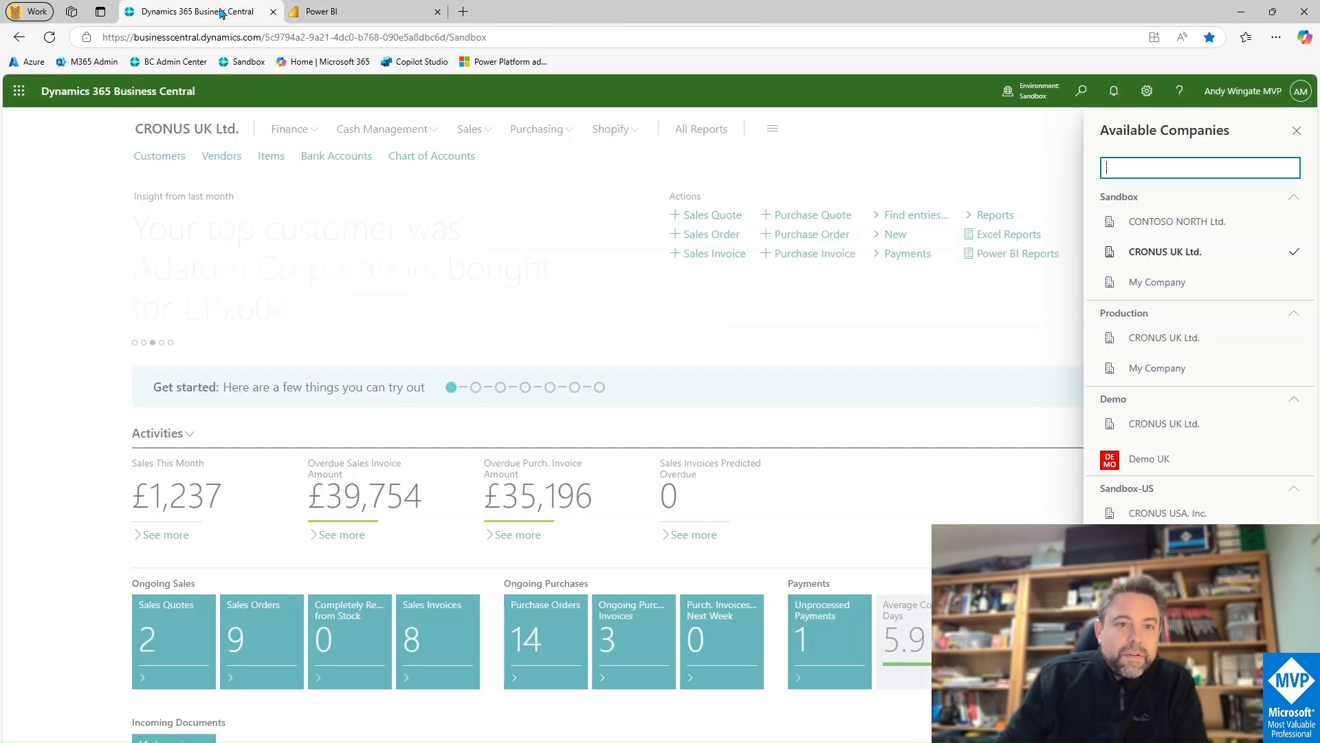
Step: Search 'power bi' to open Power BI Connector Setup, confirming SANDBOX and CRONUS UK Ltd
click(1297, 131)
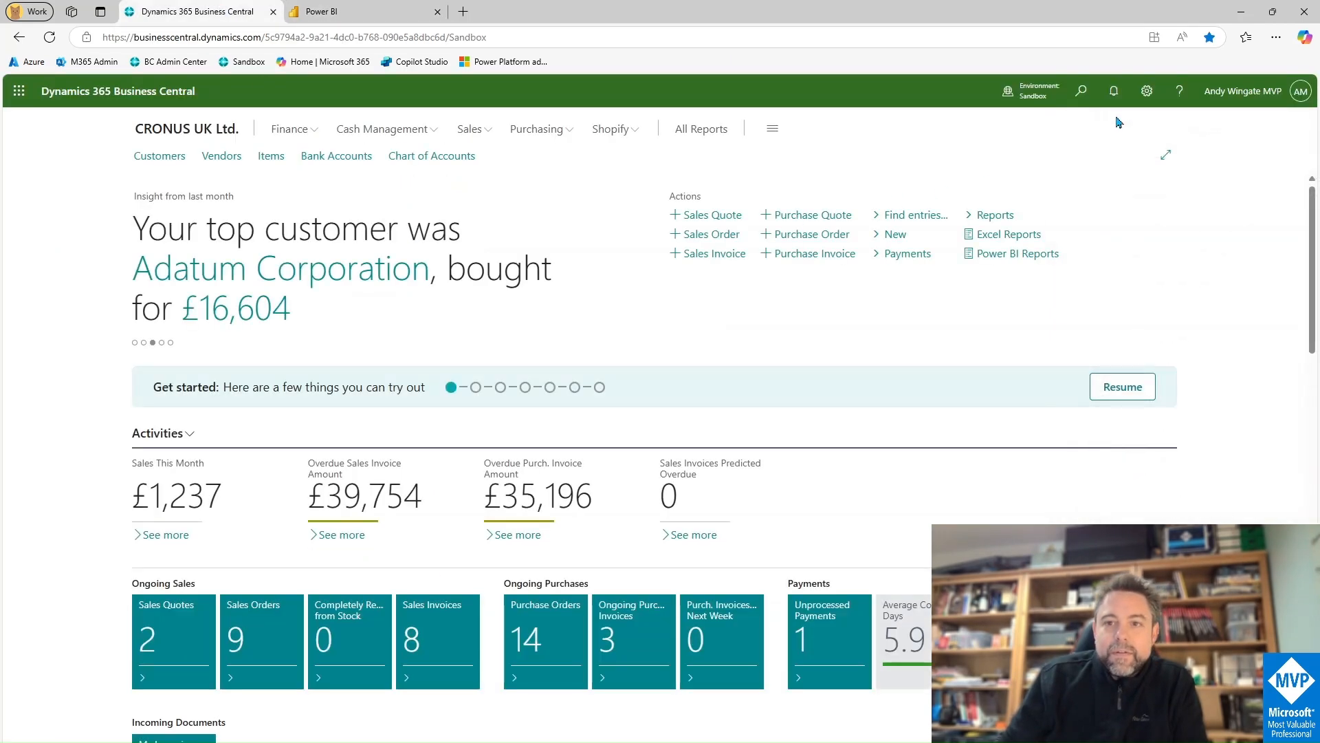
key(alt+q)
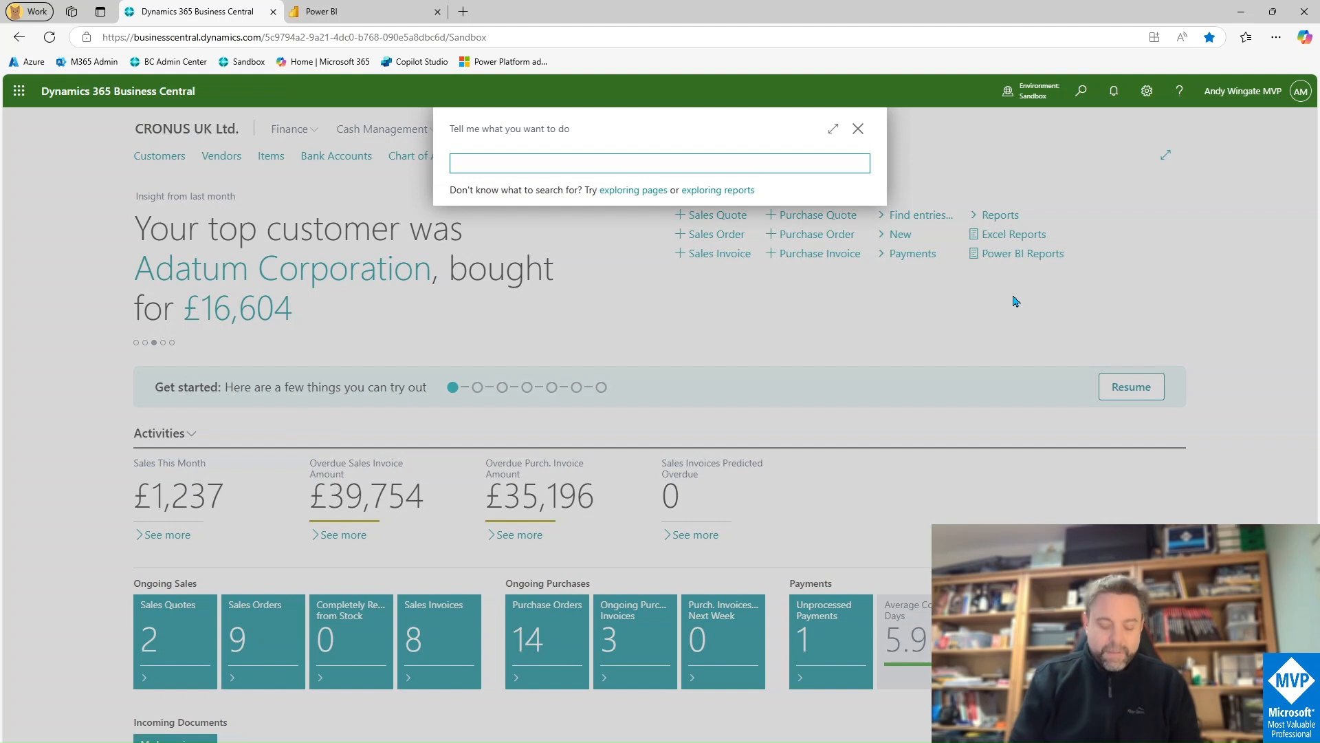
text(power bi)
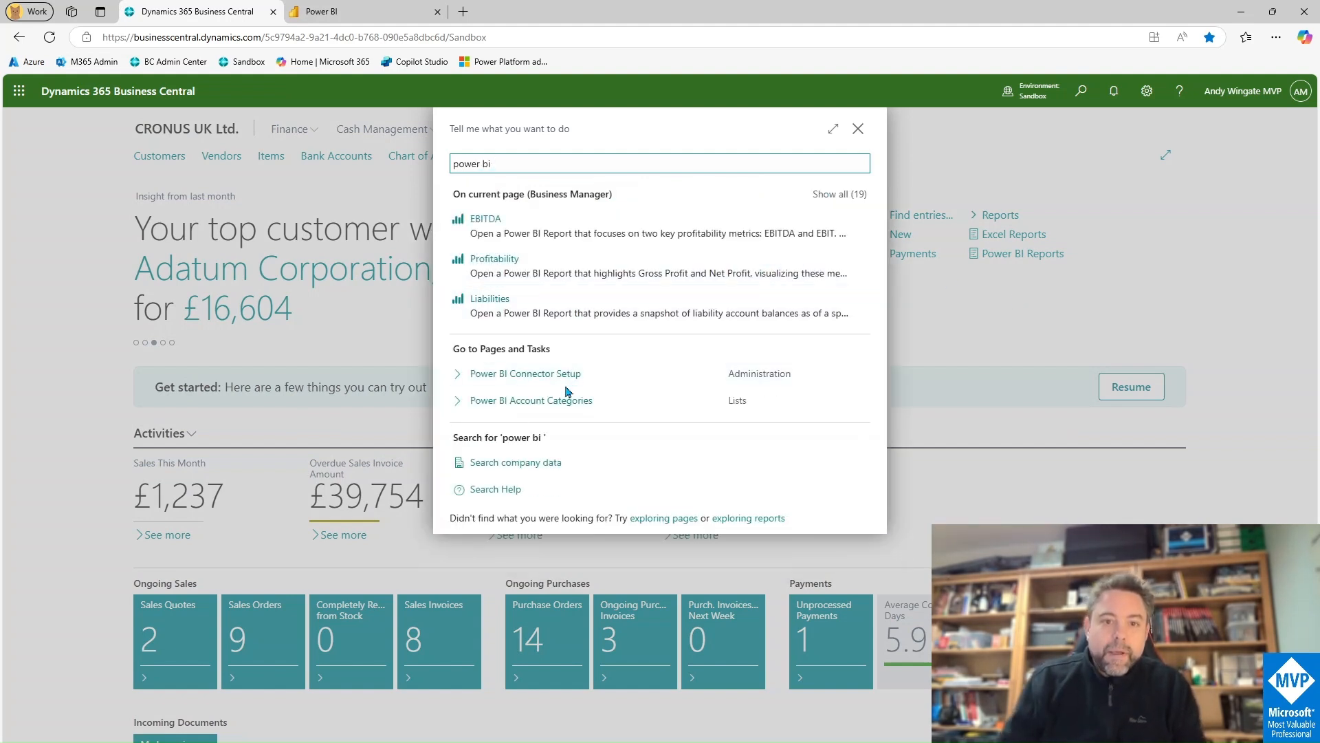
click(577, 374)
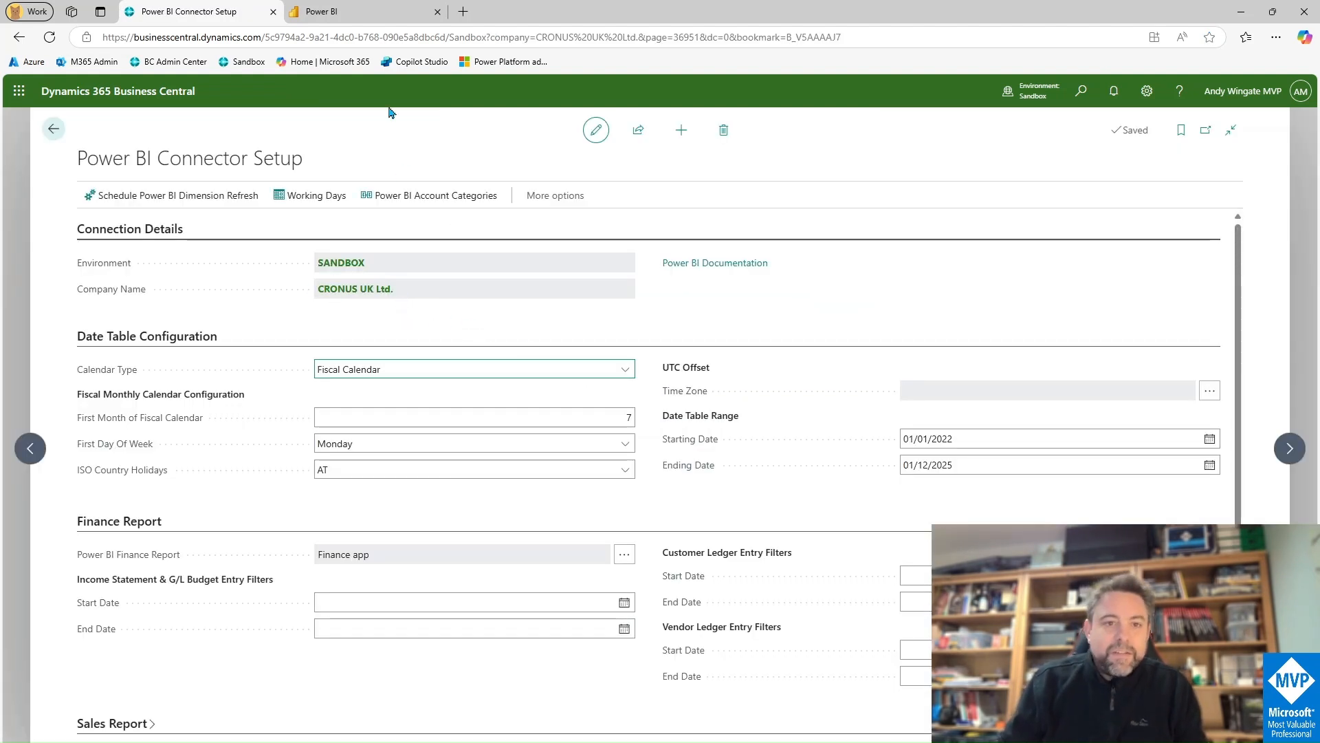
click(365, 10)
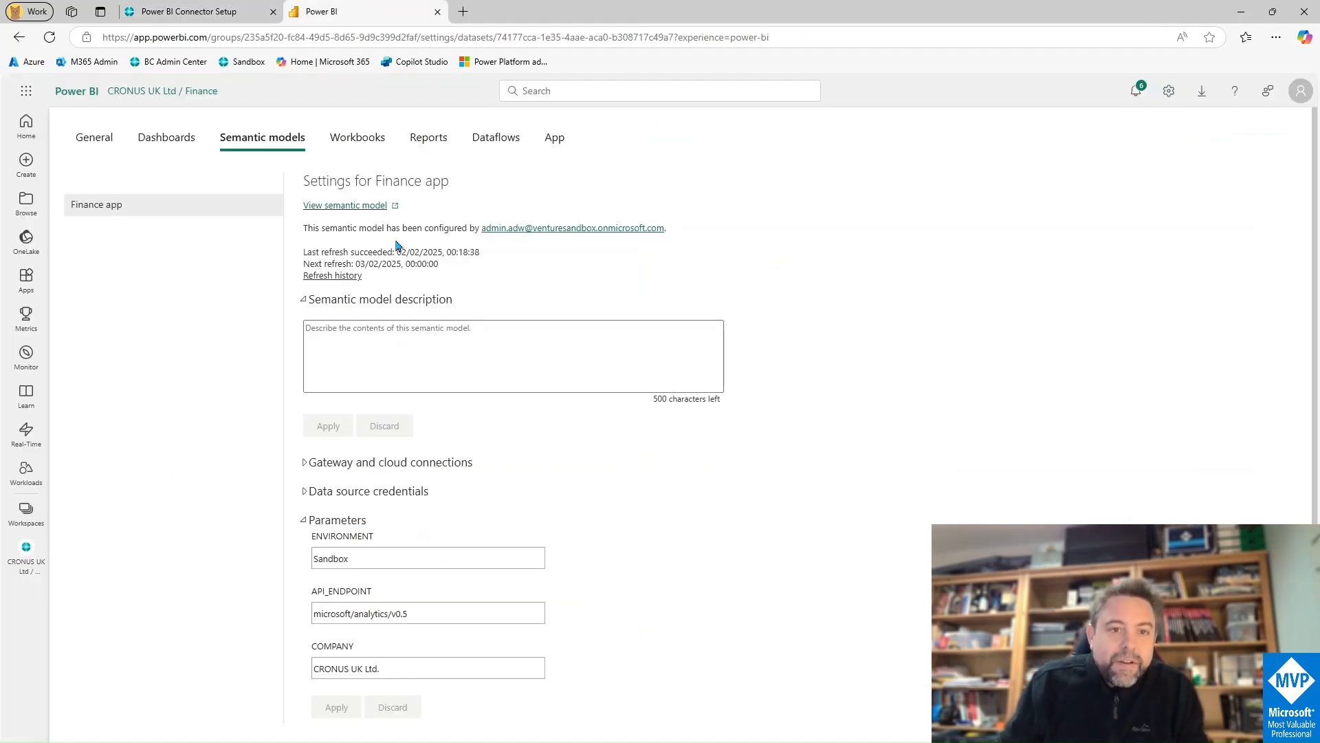
Step: Confirm the CONTOSO NORTH Ltd / Finance model parameters show SANDBOX and CONTOSO NORTH Ltd
click(27, 517)
click(152, 271)
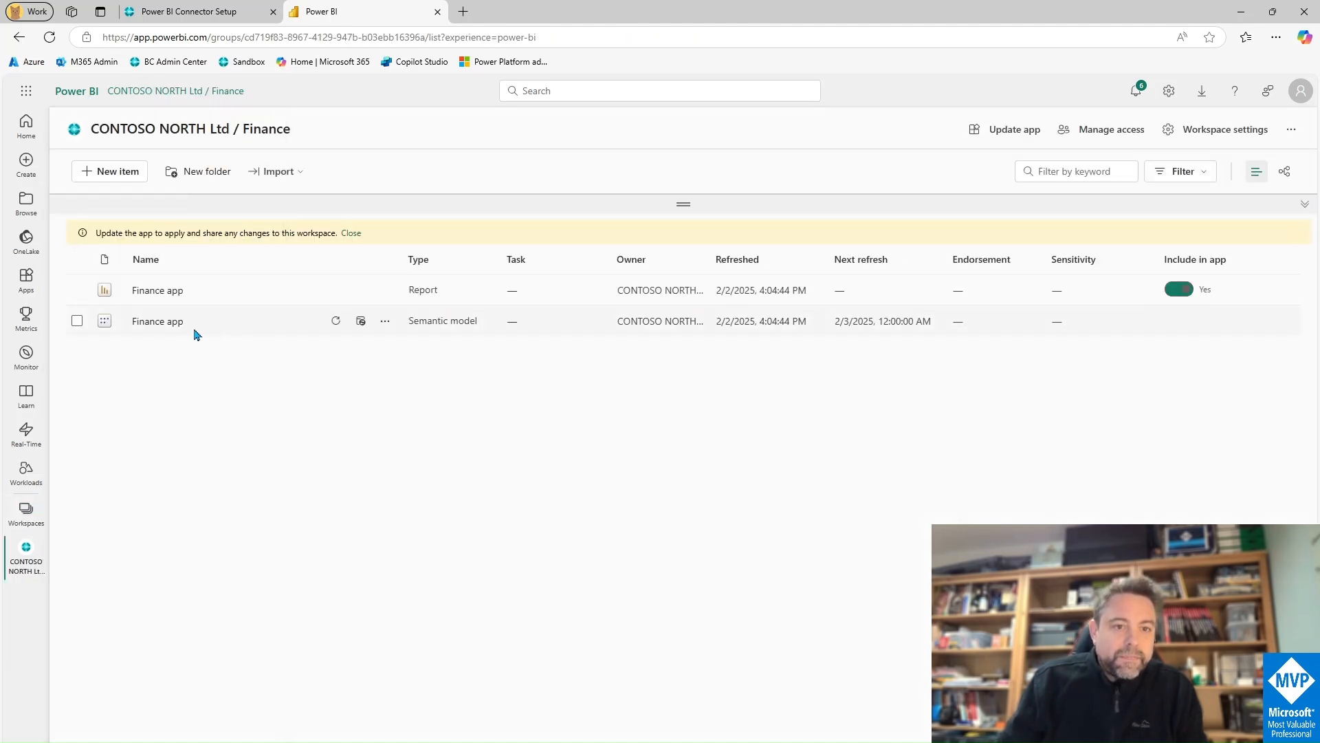
click(385, 321)
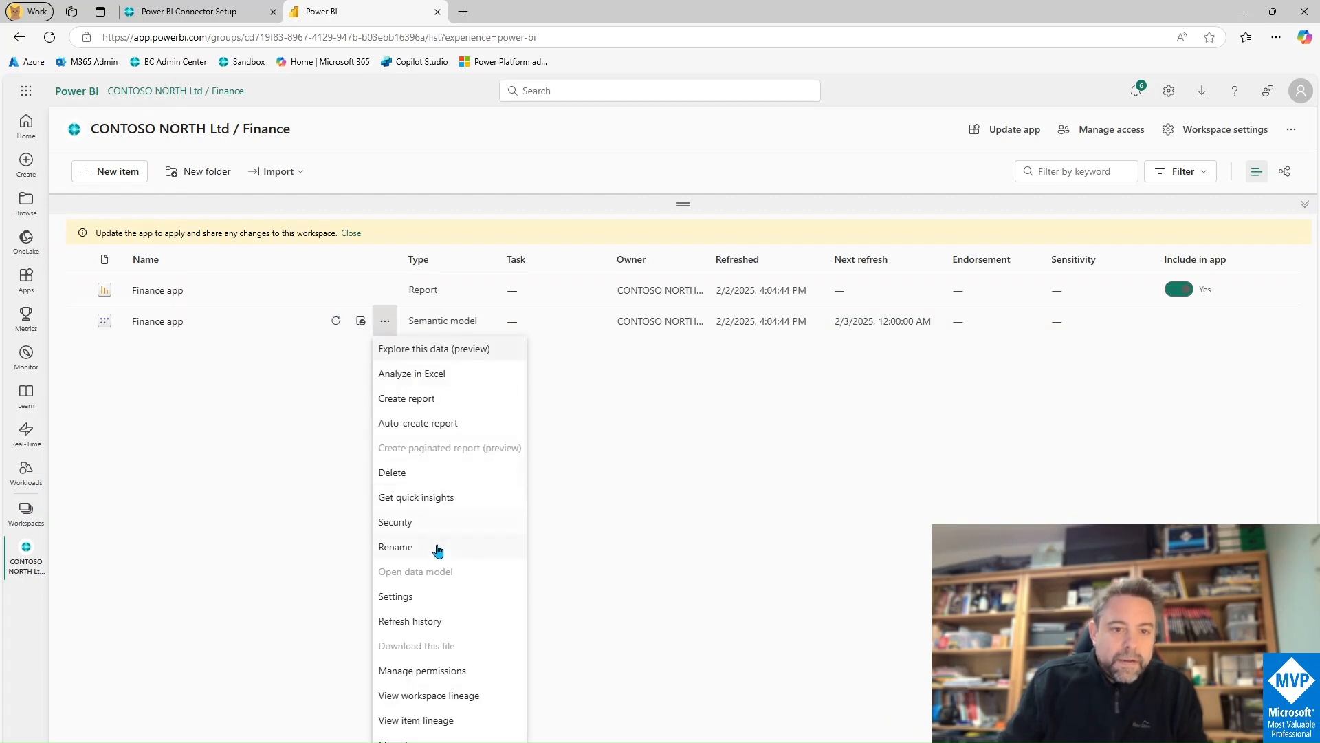
click(437, 596)
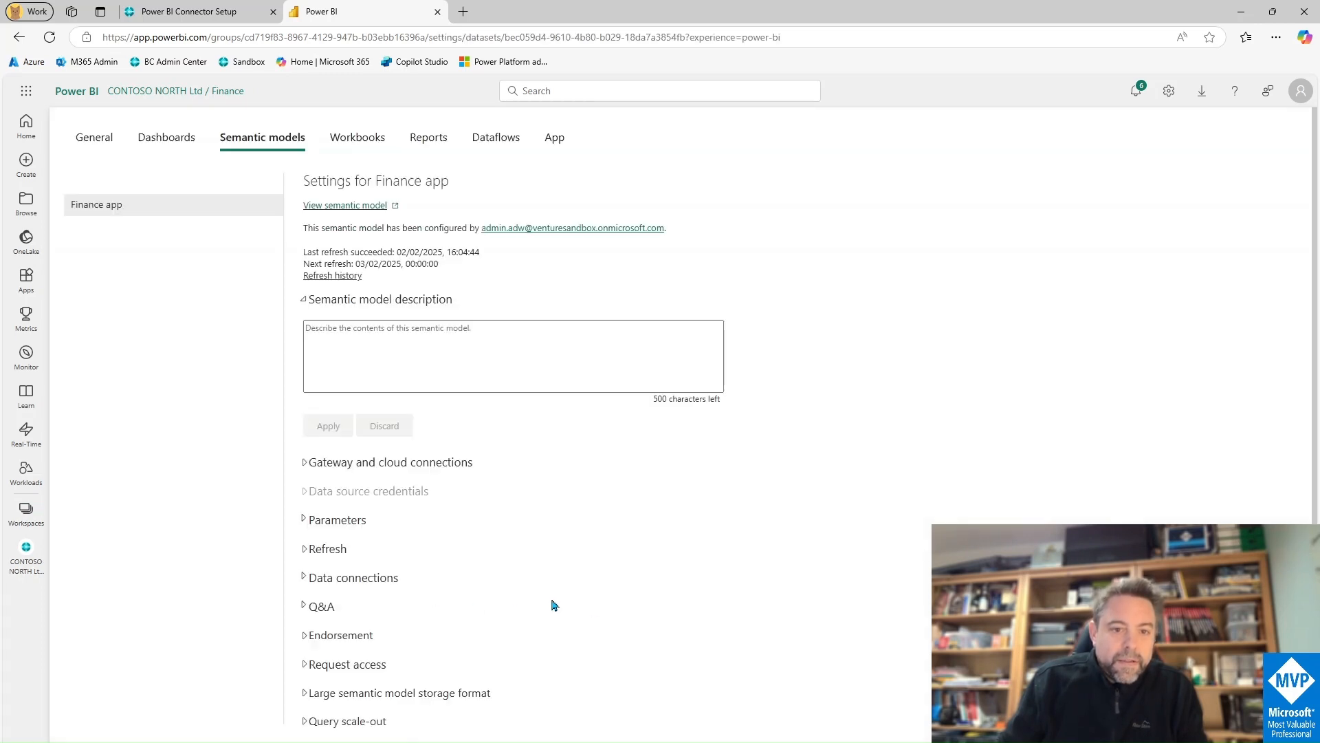
click(308, 521)
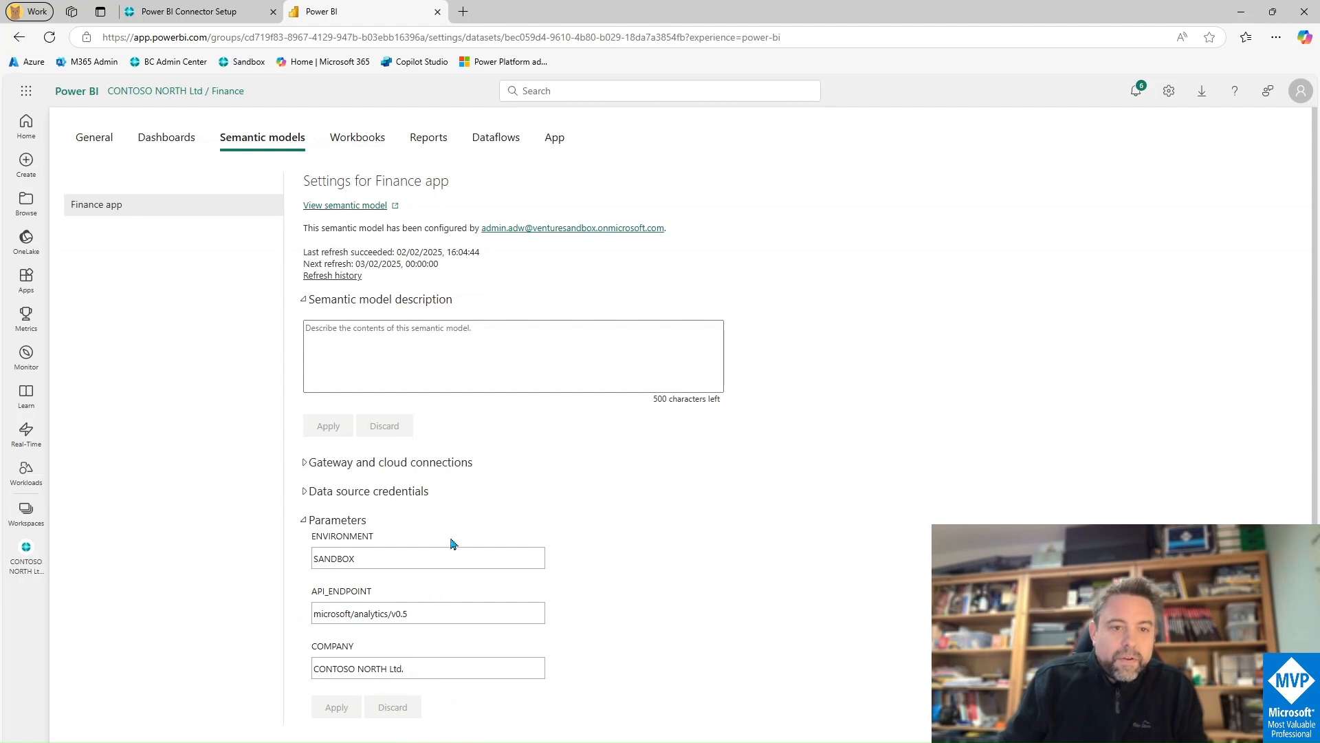
click(27, 282)
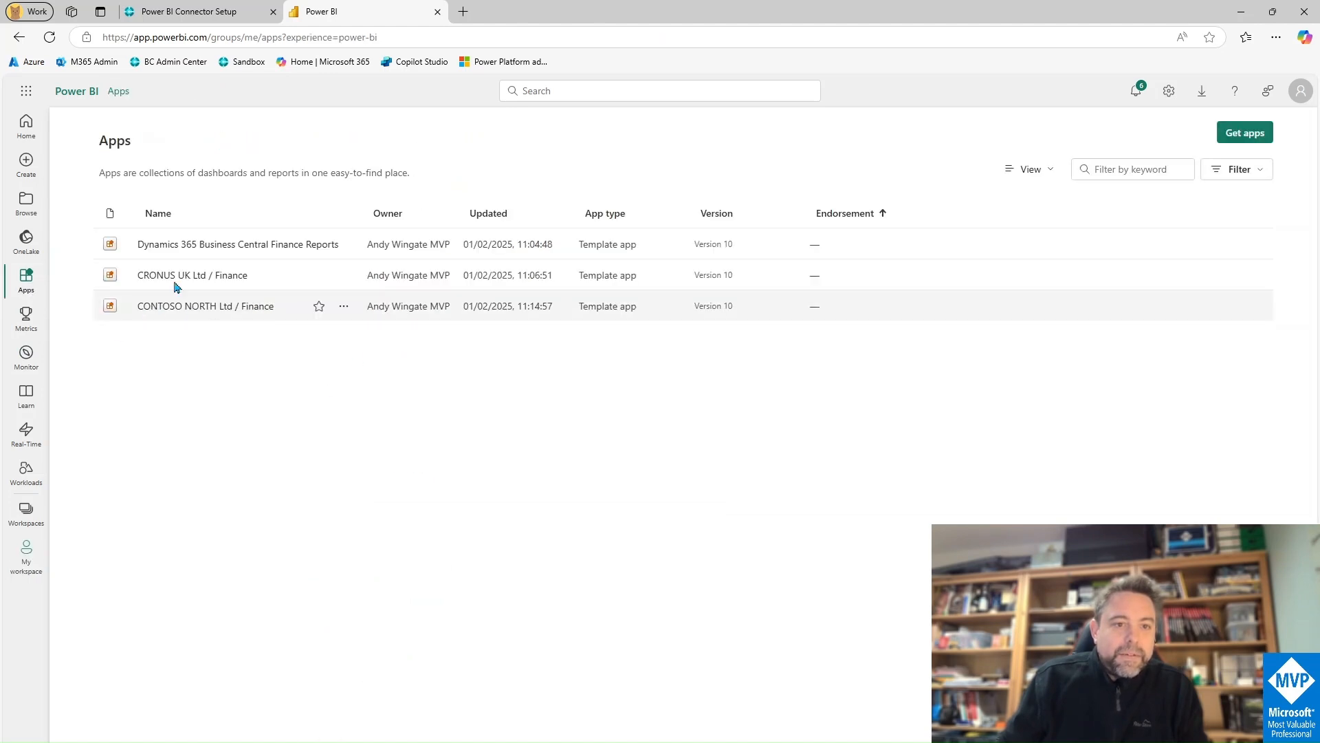
Step: Open the CRONUS UK Ltd and CONTOSO NORTH Ltd Finance apps in new tabs, signing in as admin
ctrl+click(208, 284)
ctrl+click(209, 308)
click(538, 20)
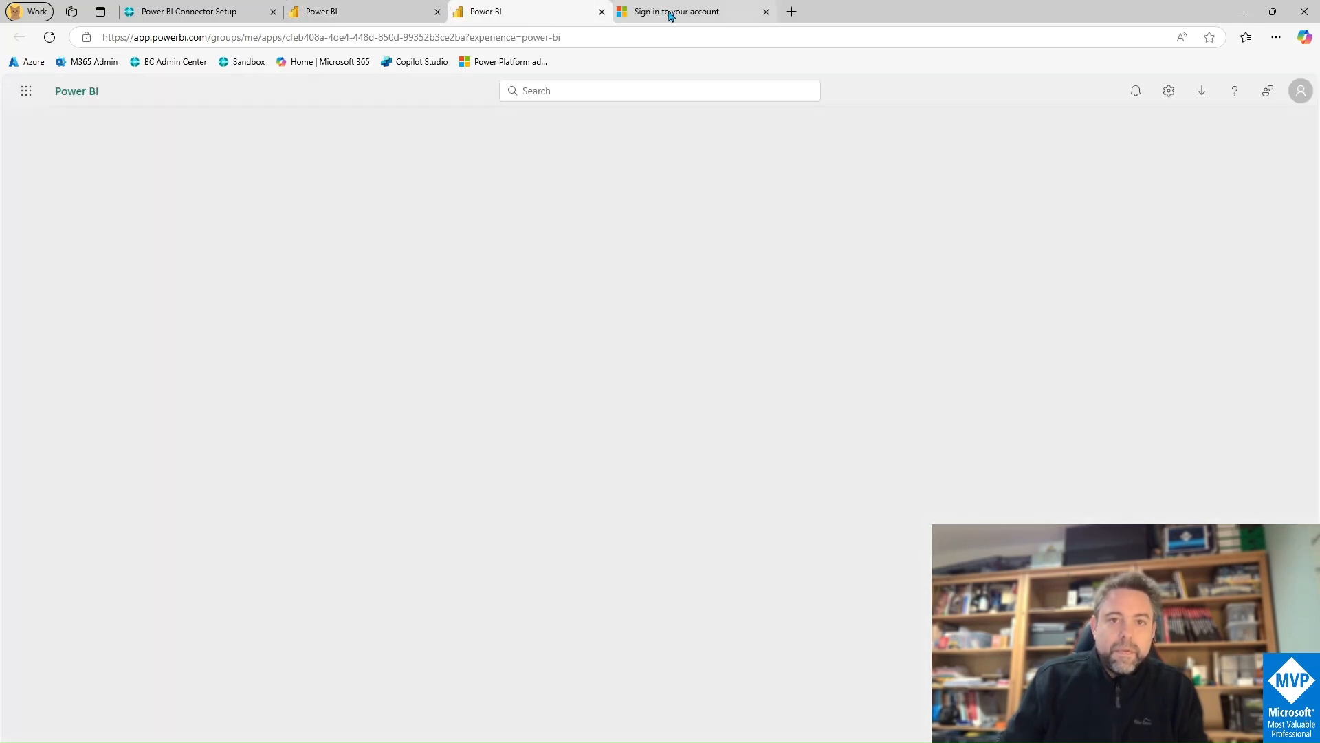
click(672, 13)
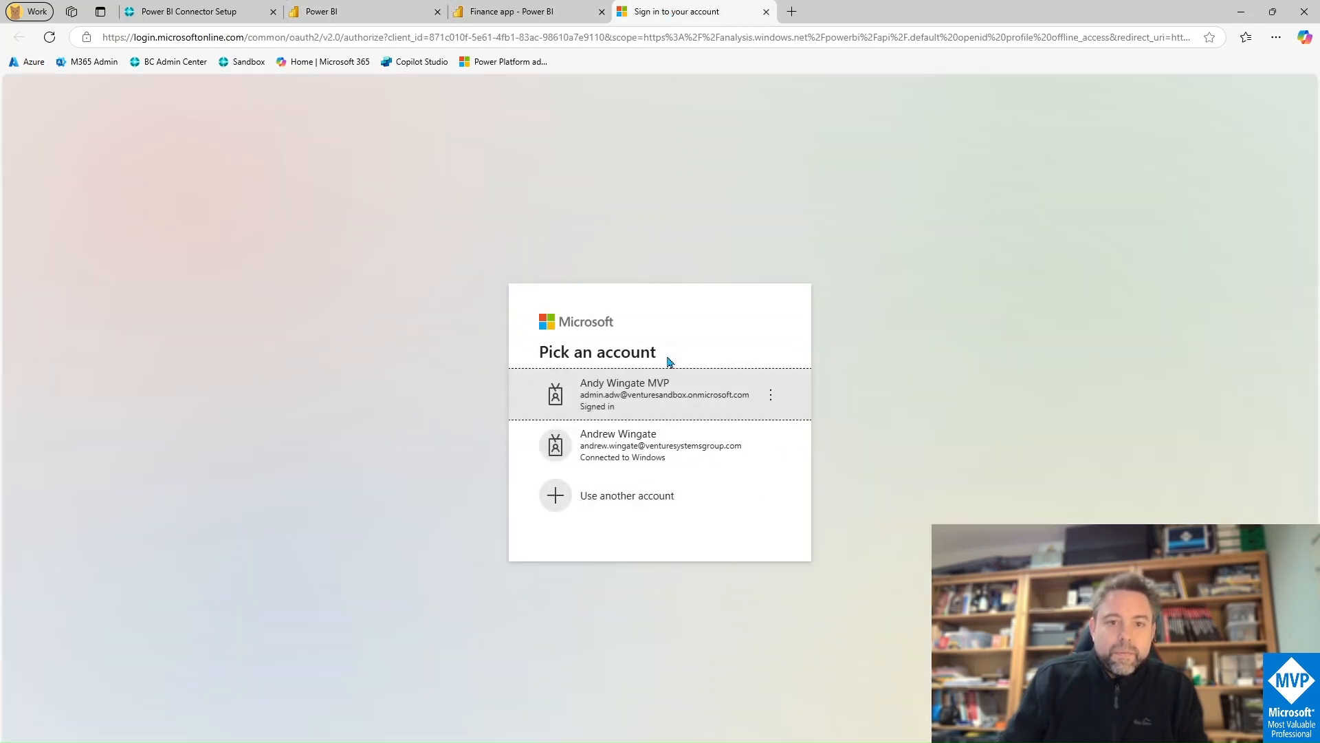
click(653, 398)
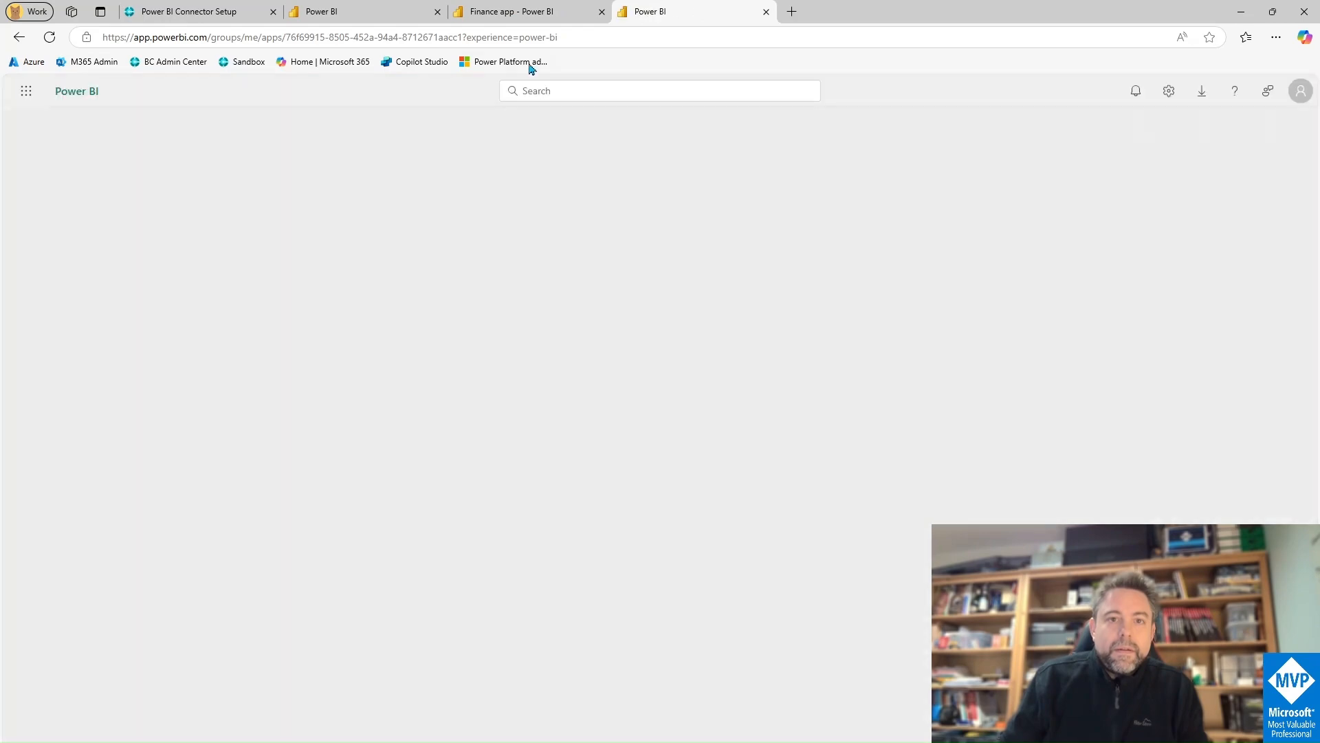
click(537, 14)
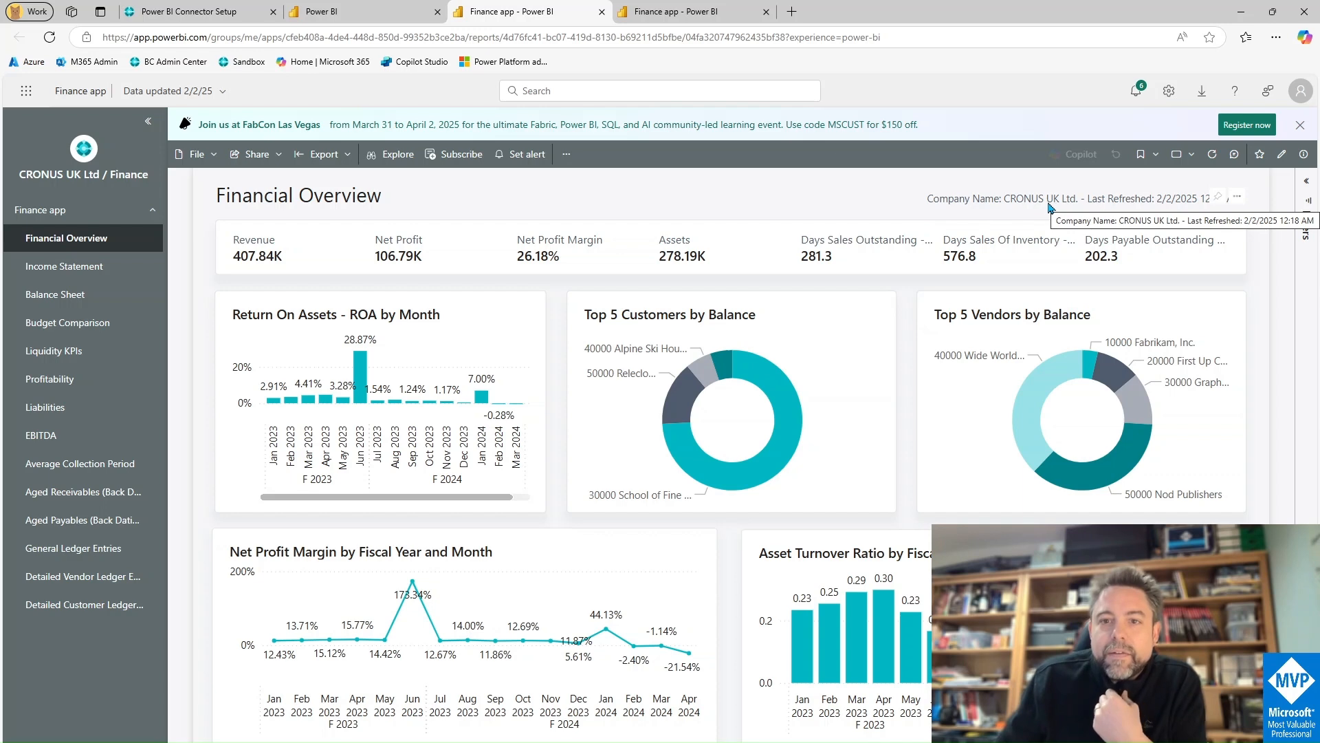
Step: Compare the CRONUS UK and CONTOSO NORTH Financial Overview reports, then leave Business Central's connector setup
click(681, 12)
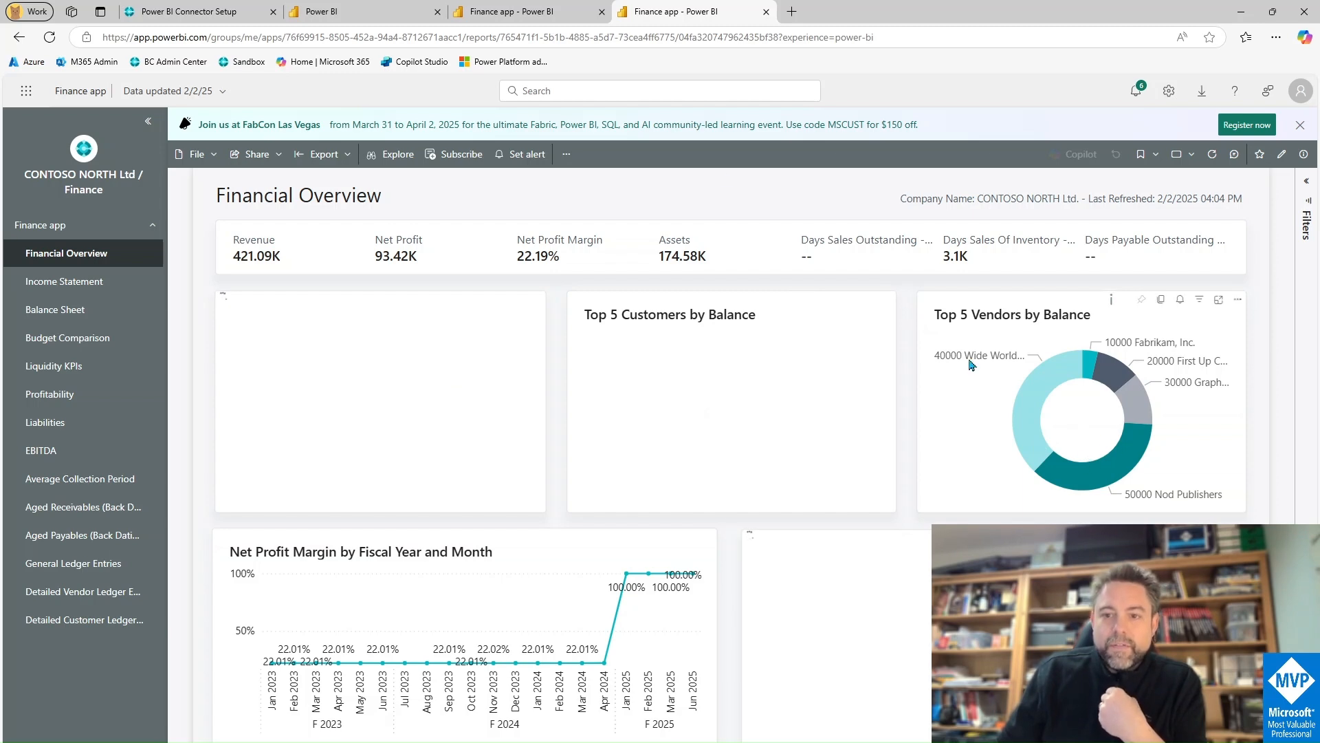
click(560, 23)
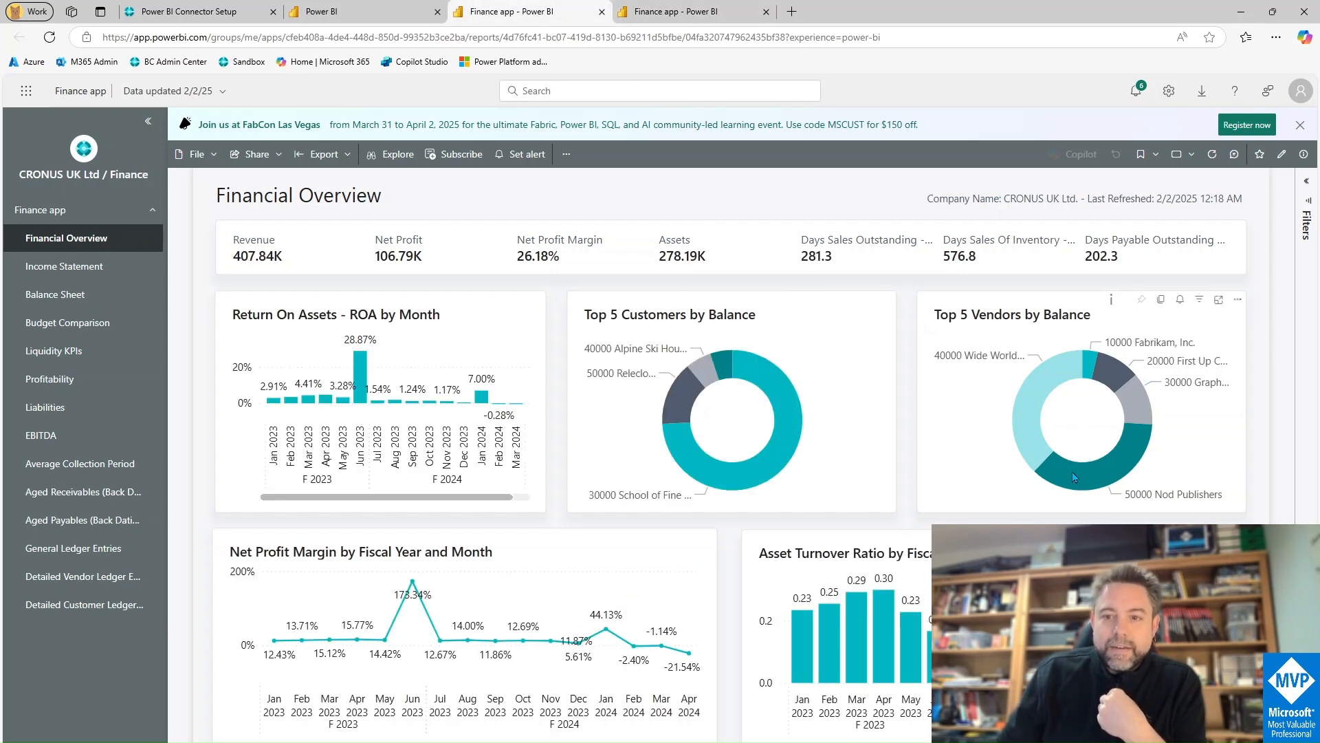
click(734, 21)
click(532, 15)
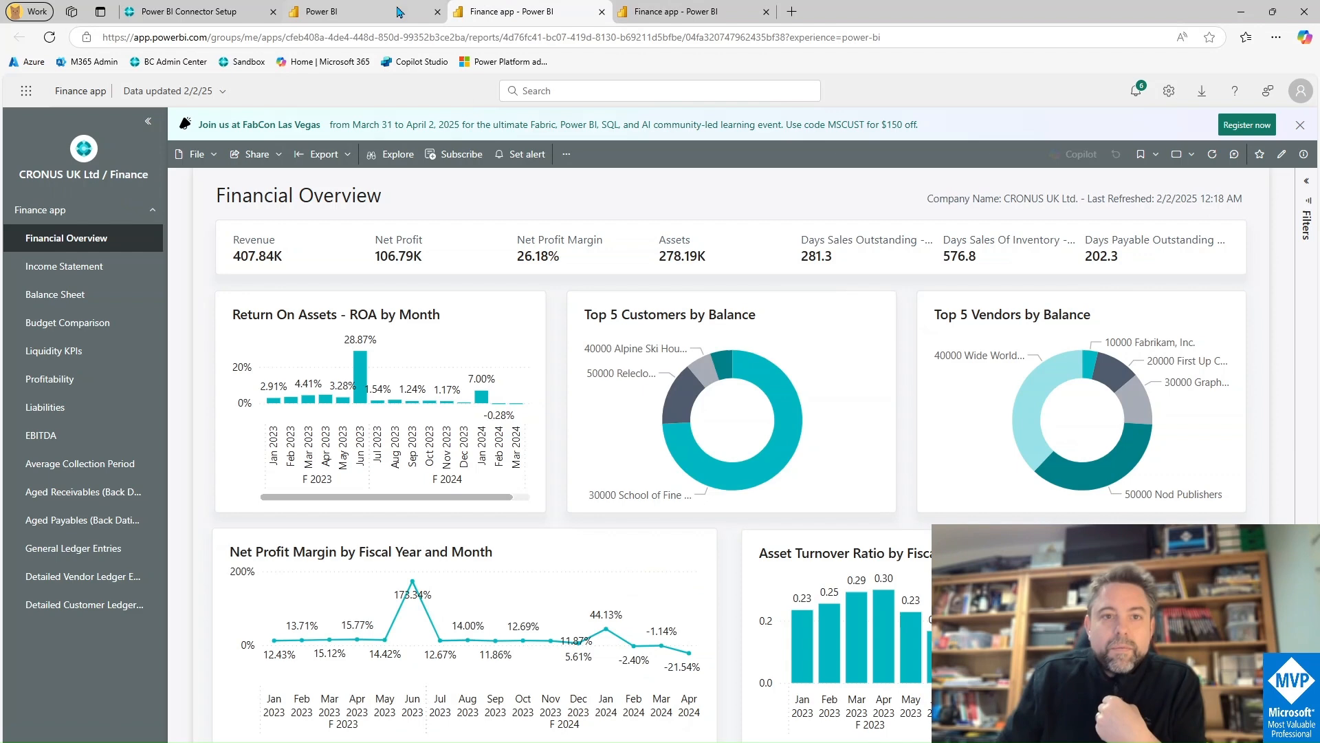
click(203, 12)
click(54, 128)
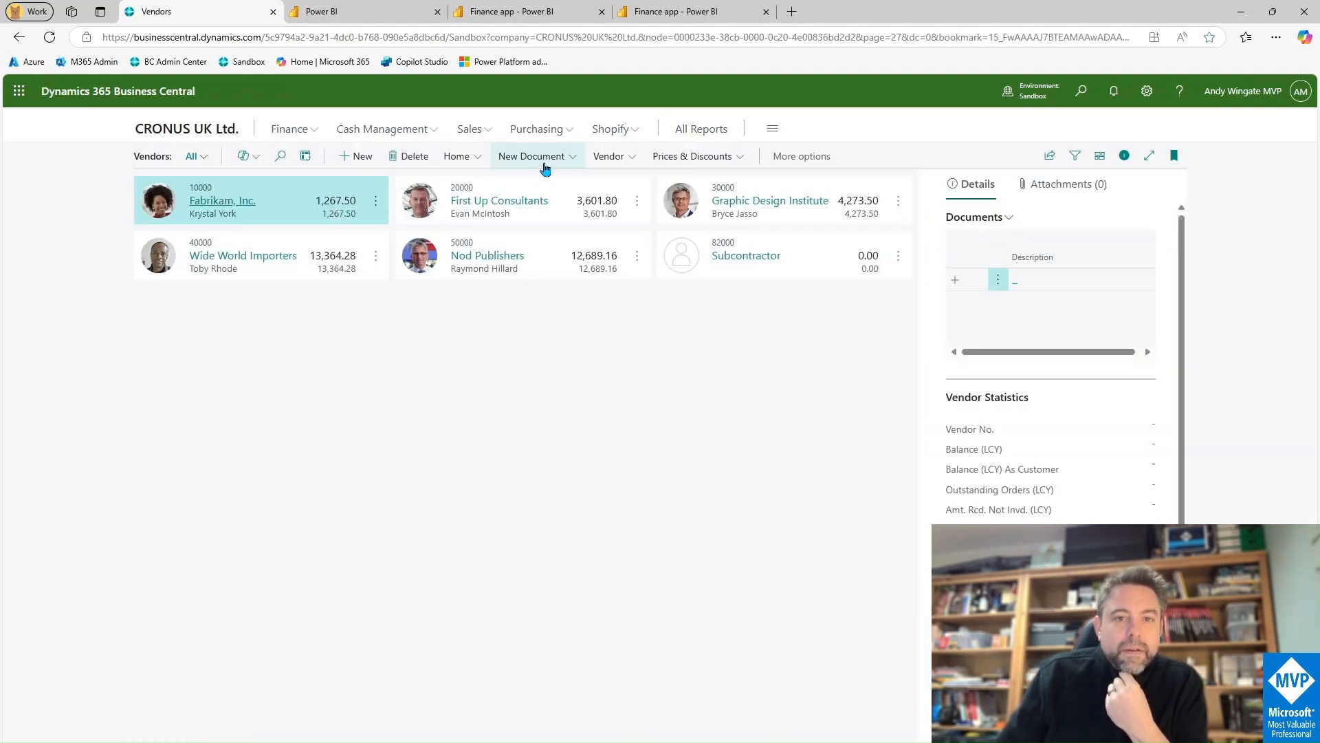
Step: Start a Fabrikam, Inc. purchase invoice with a line for 10 ATHENS Desks (1896-S)
click(528, 157)
click(445, 399)
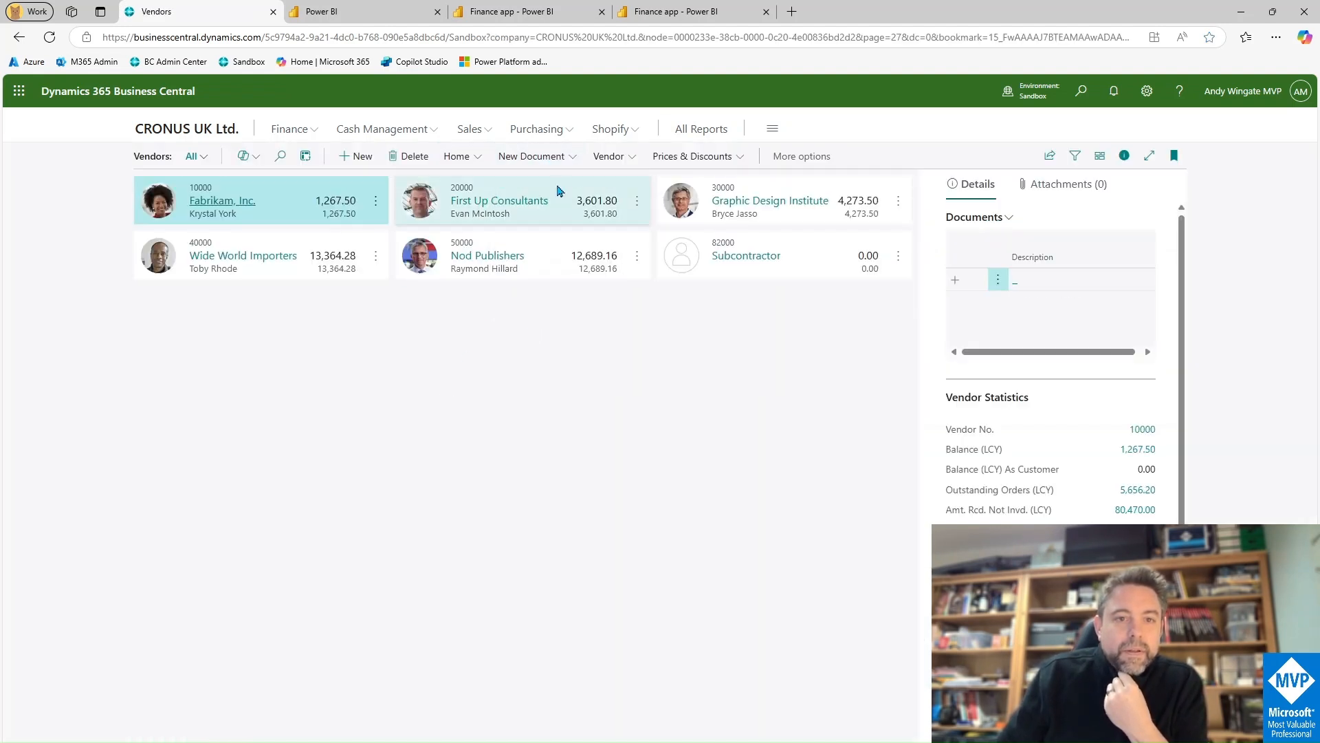
click(554, 158)
click(566, 339)
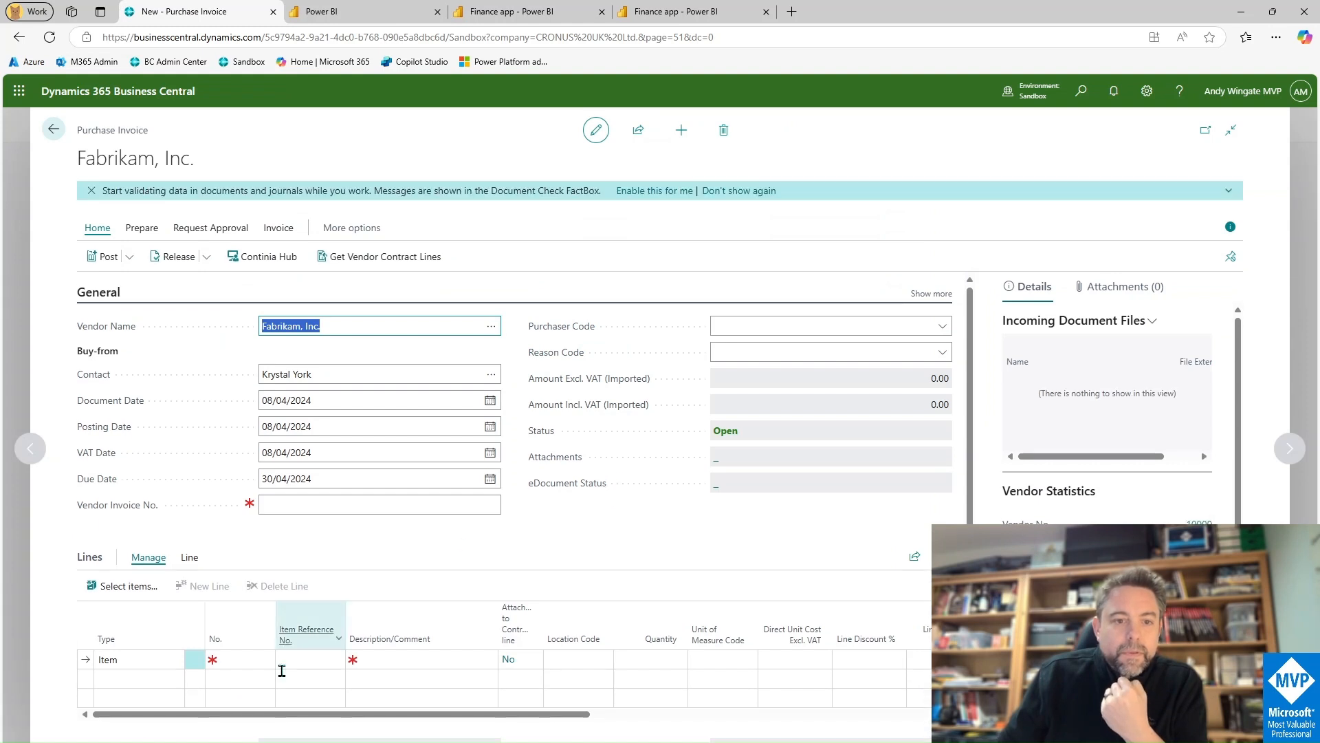
click(249, 659)
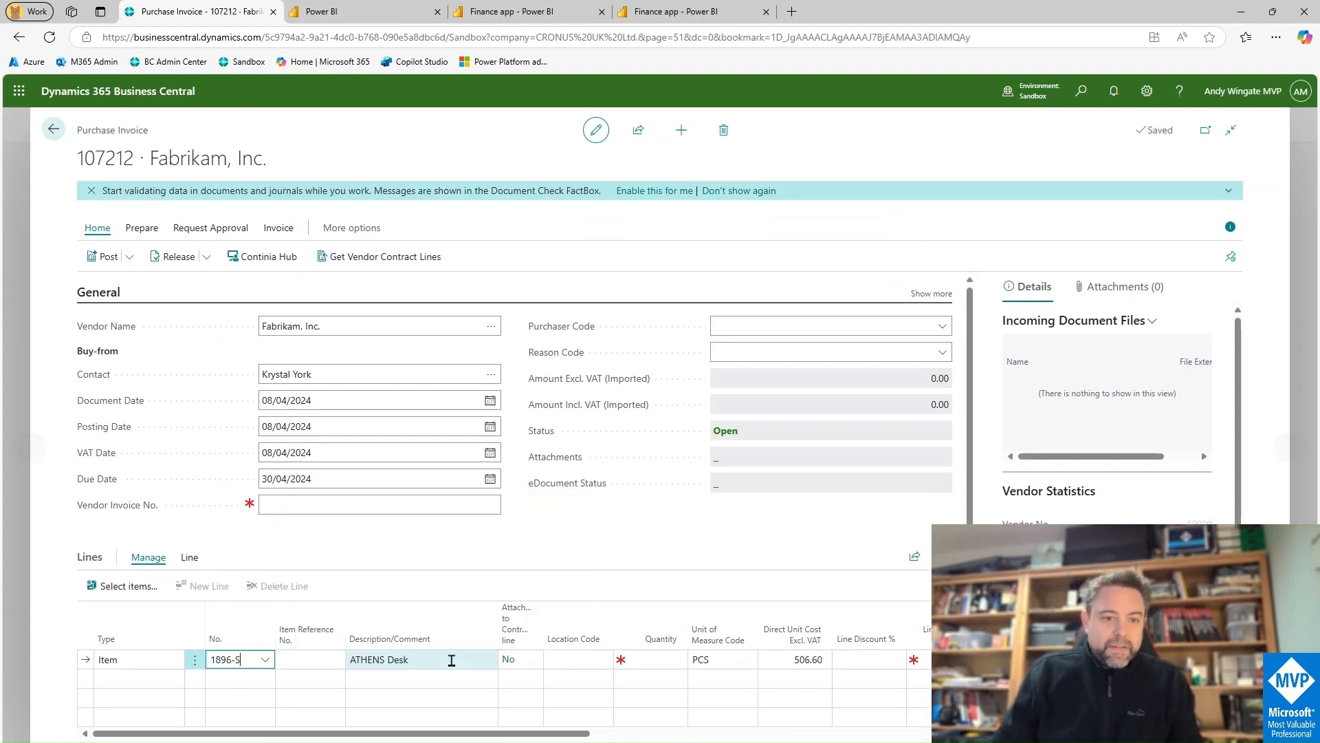
click(649, 661)
text(100)
key(Tab)
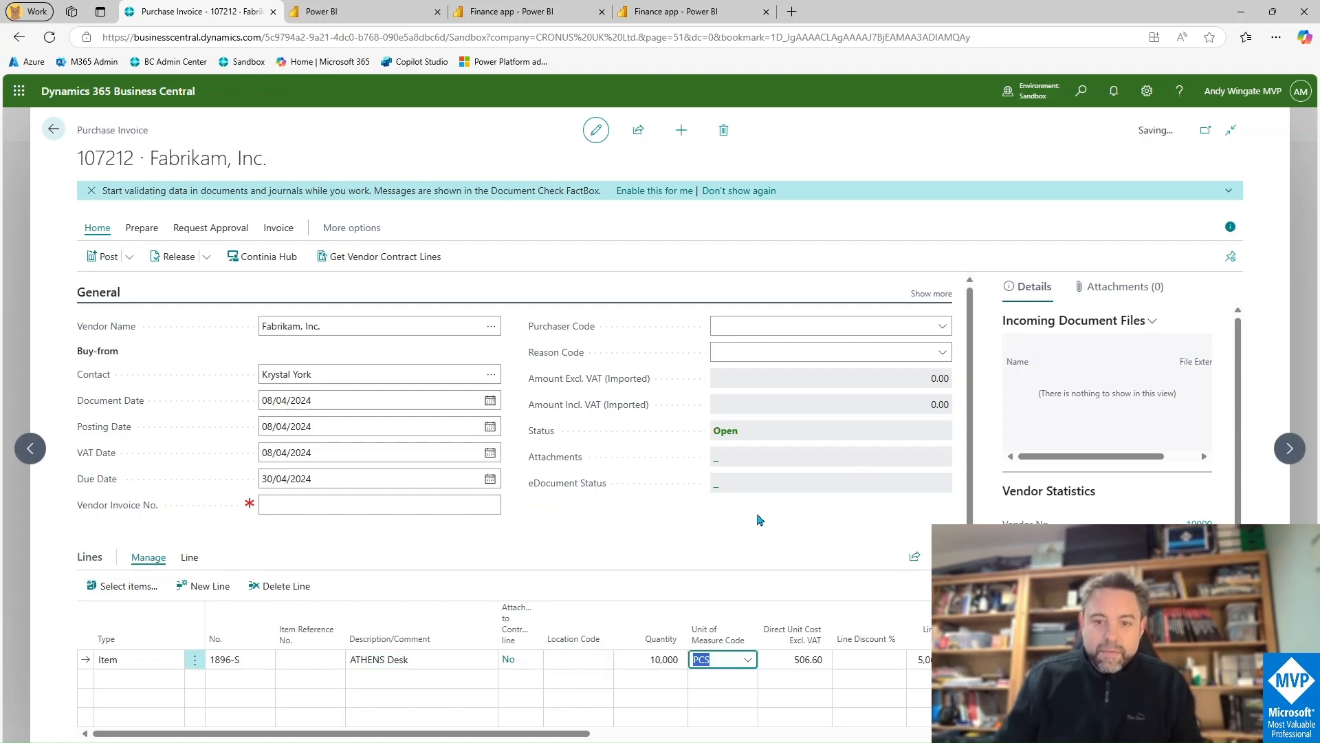
Step: Attempt posting, then set the required Vendor Invoice No. to TEST
click(130, 257)
click(144, 289)
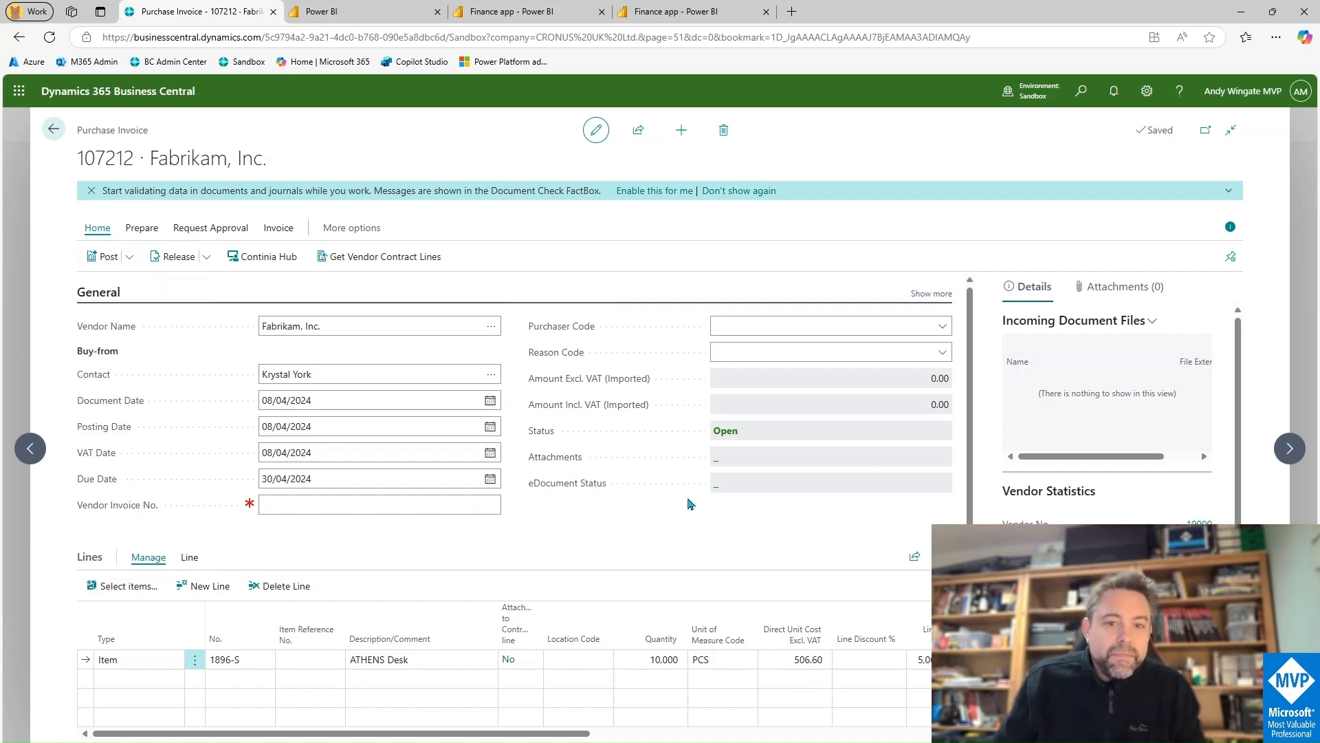
click(727, 488)
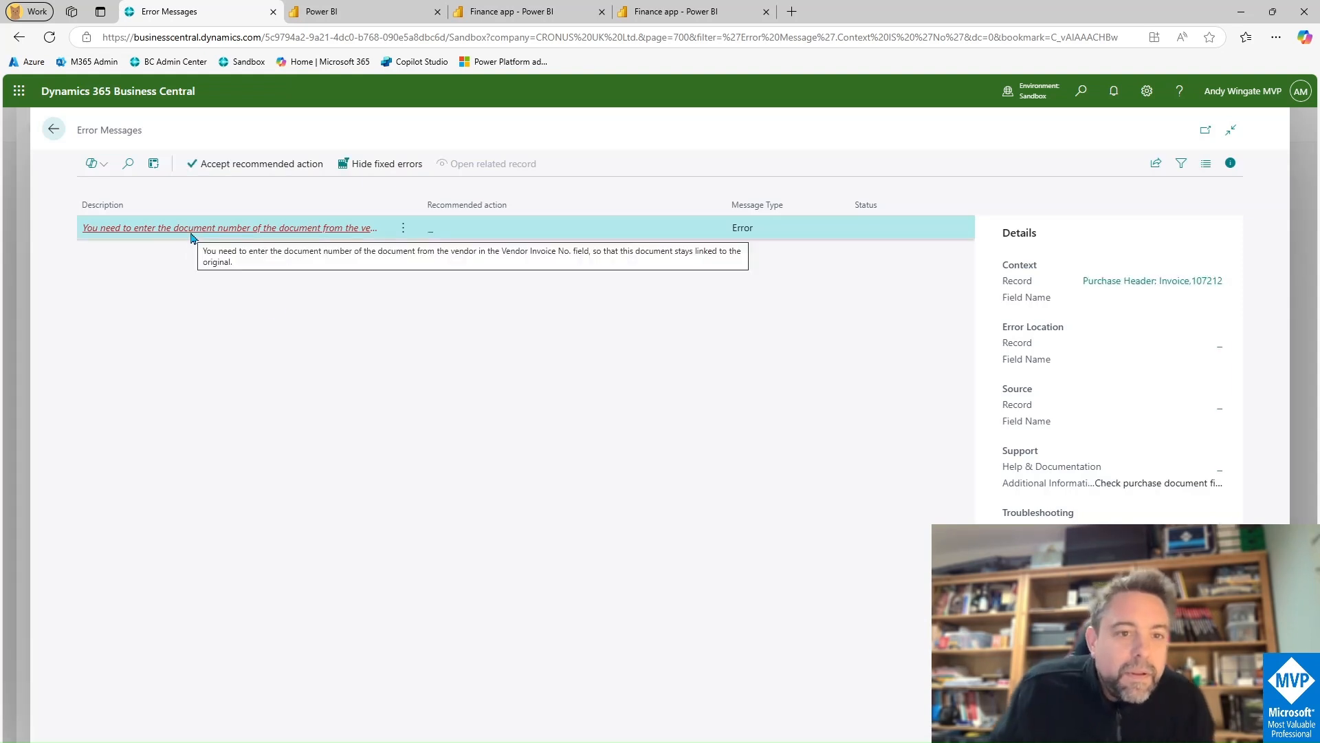
click(54, 131)
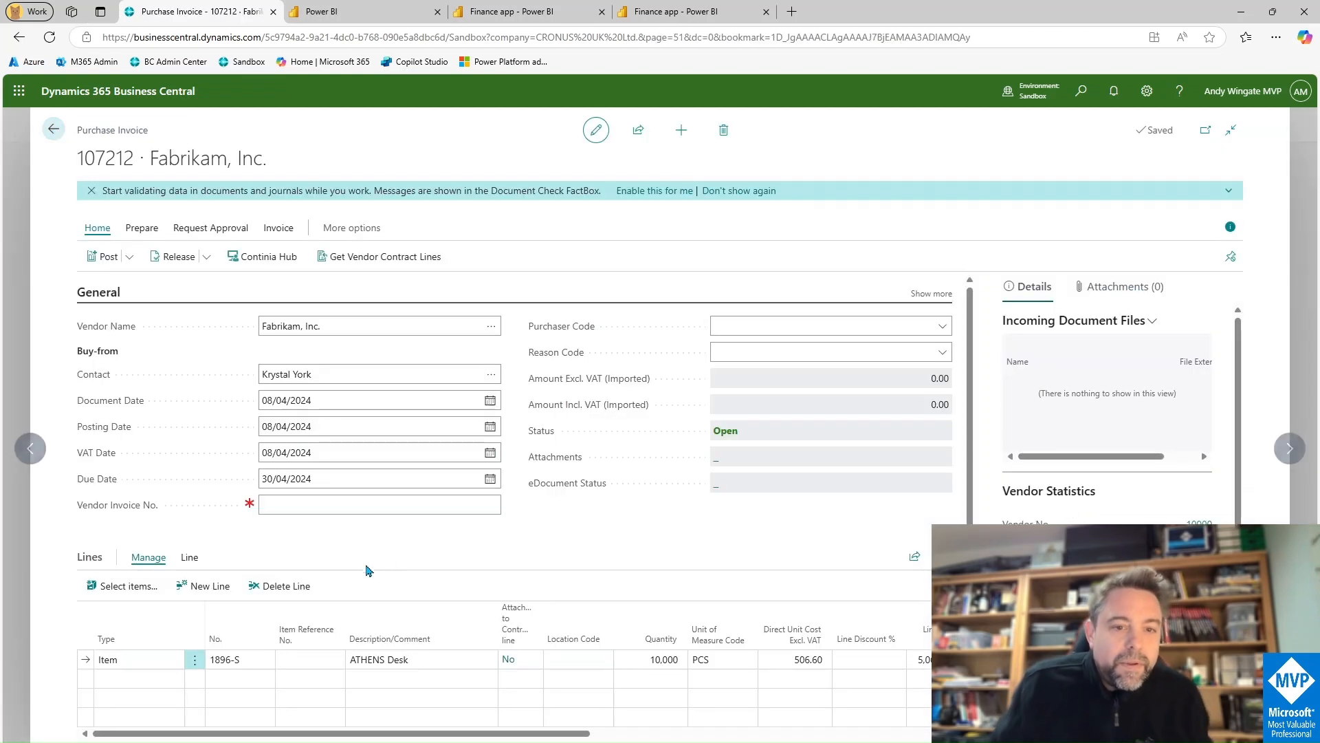
click(323, 505)
text(test)
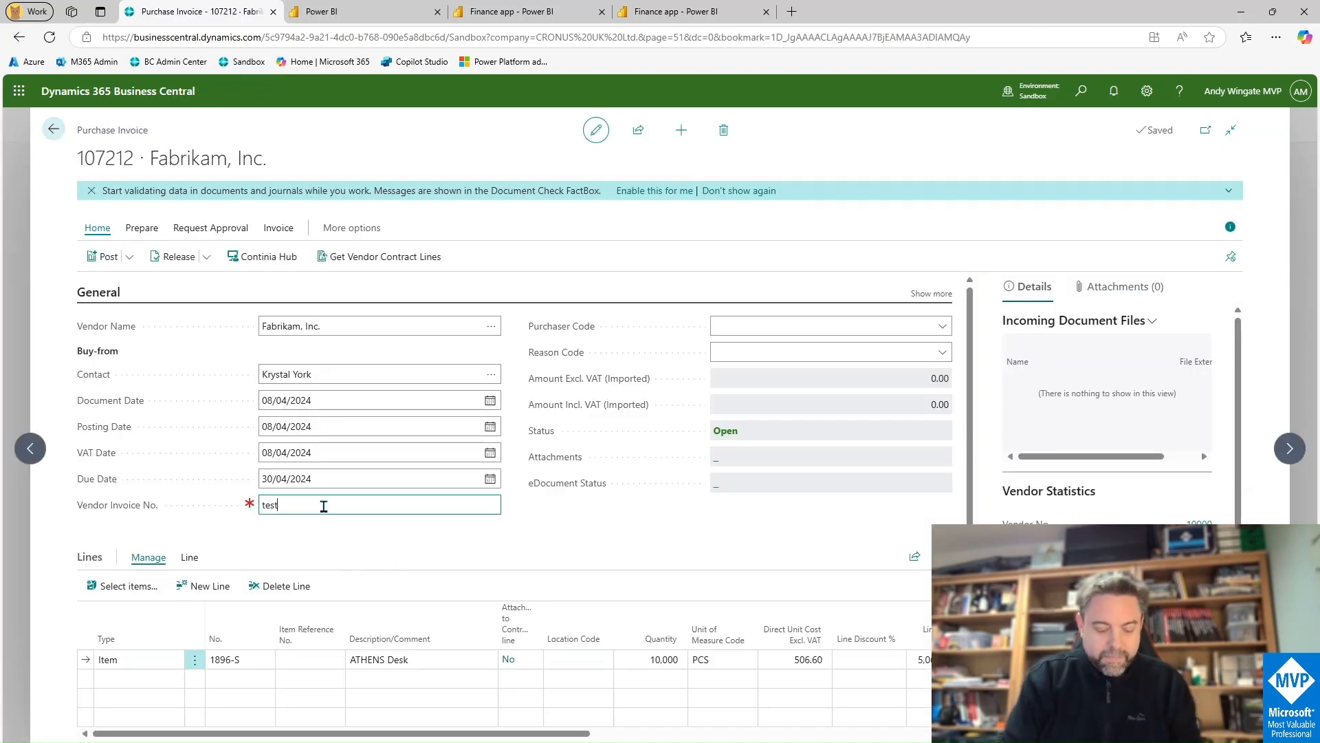
key(Tab)
click(103, 257)
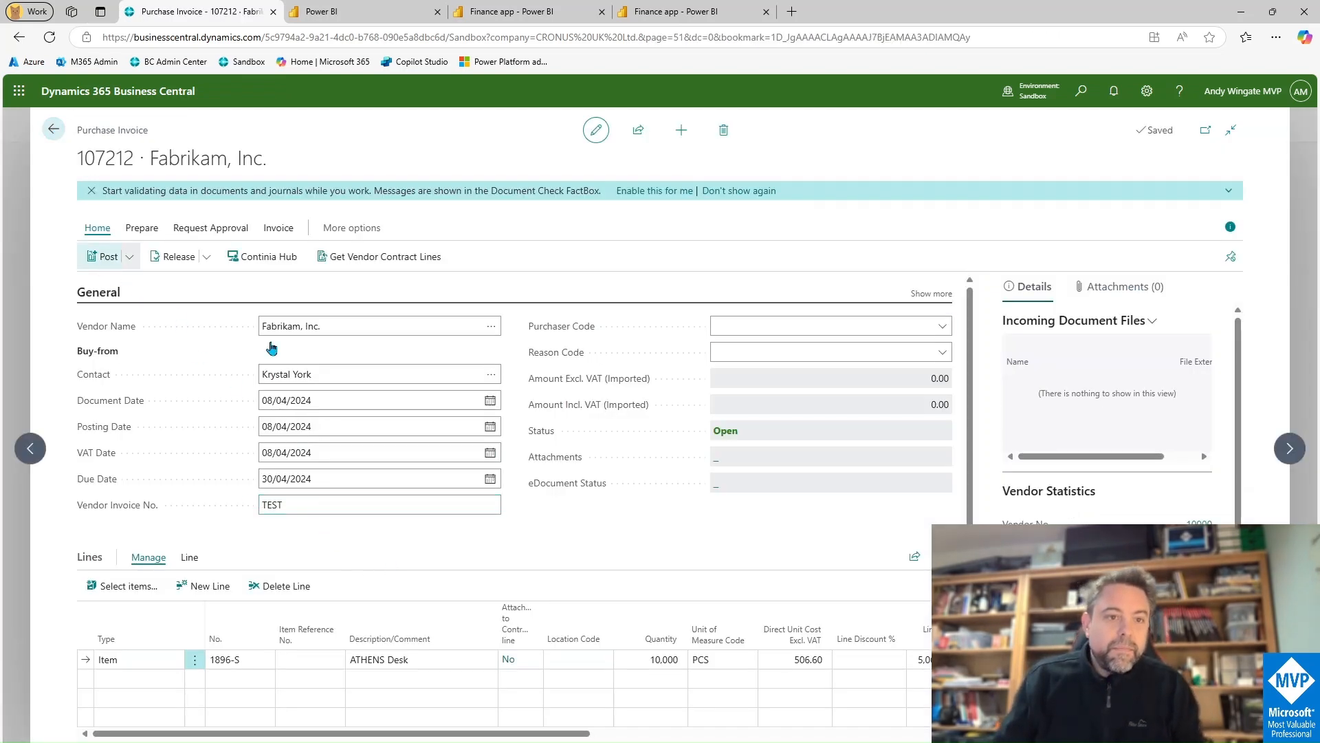
Step: Post the Fabrikam invoice, open CONTOSO NORTH Ltd. in a new tab, and begin a First Up Consultants invoice
click(720, 481)
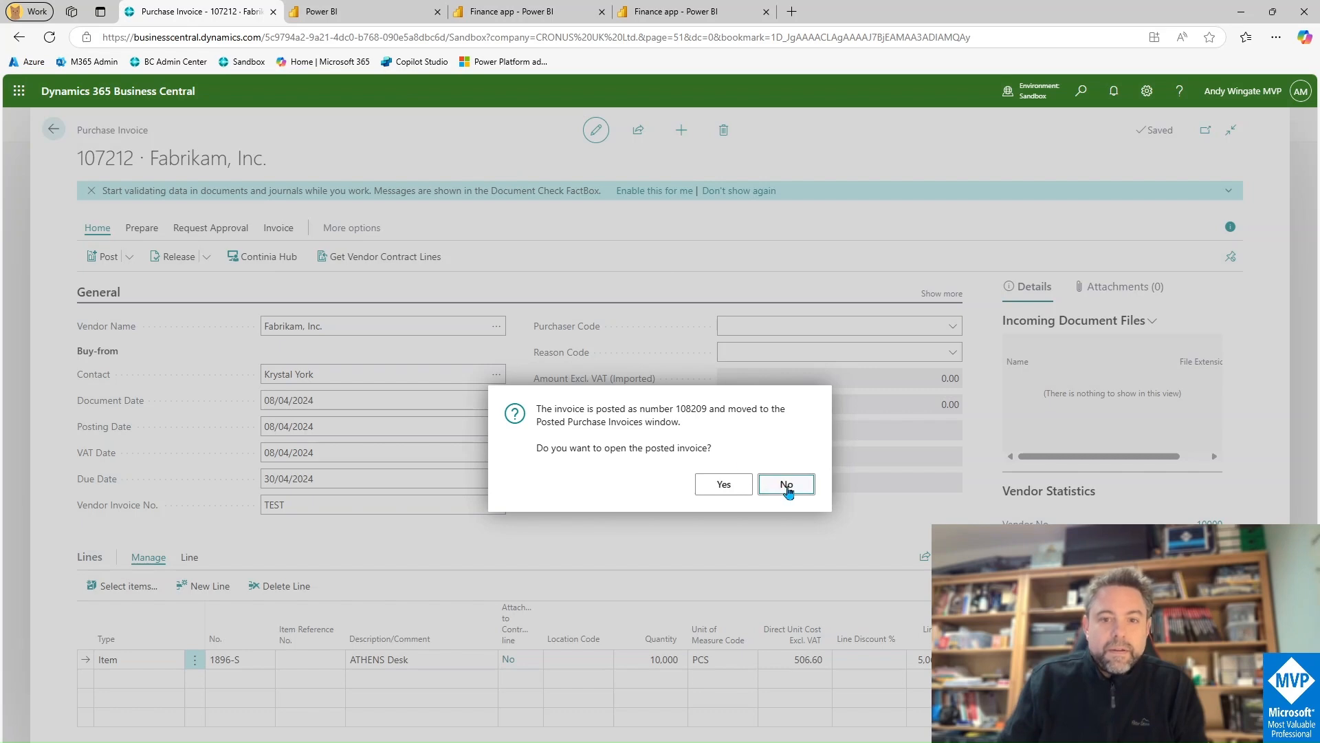
click(785, 484)
click(1033, 91)
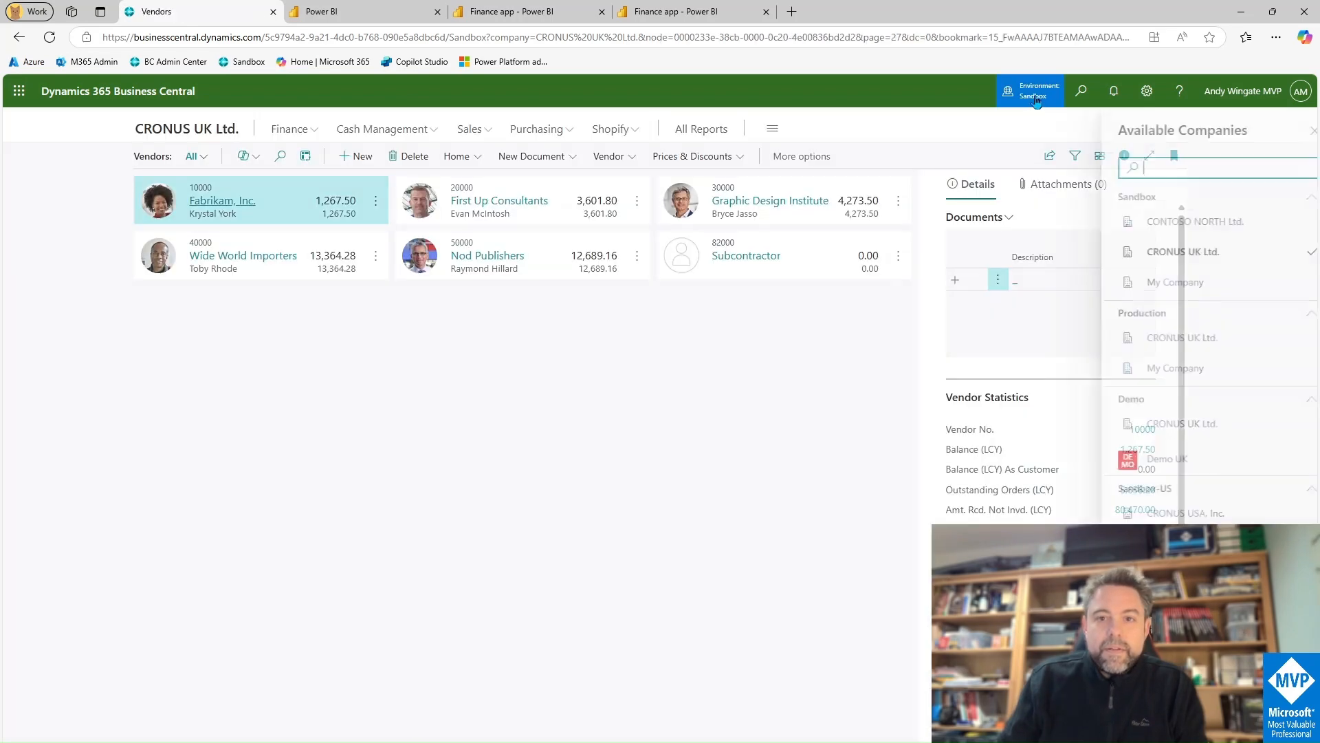
click(1257, 234)
click(1290, 253)
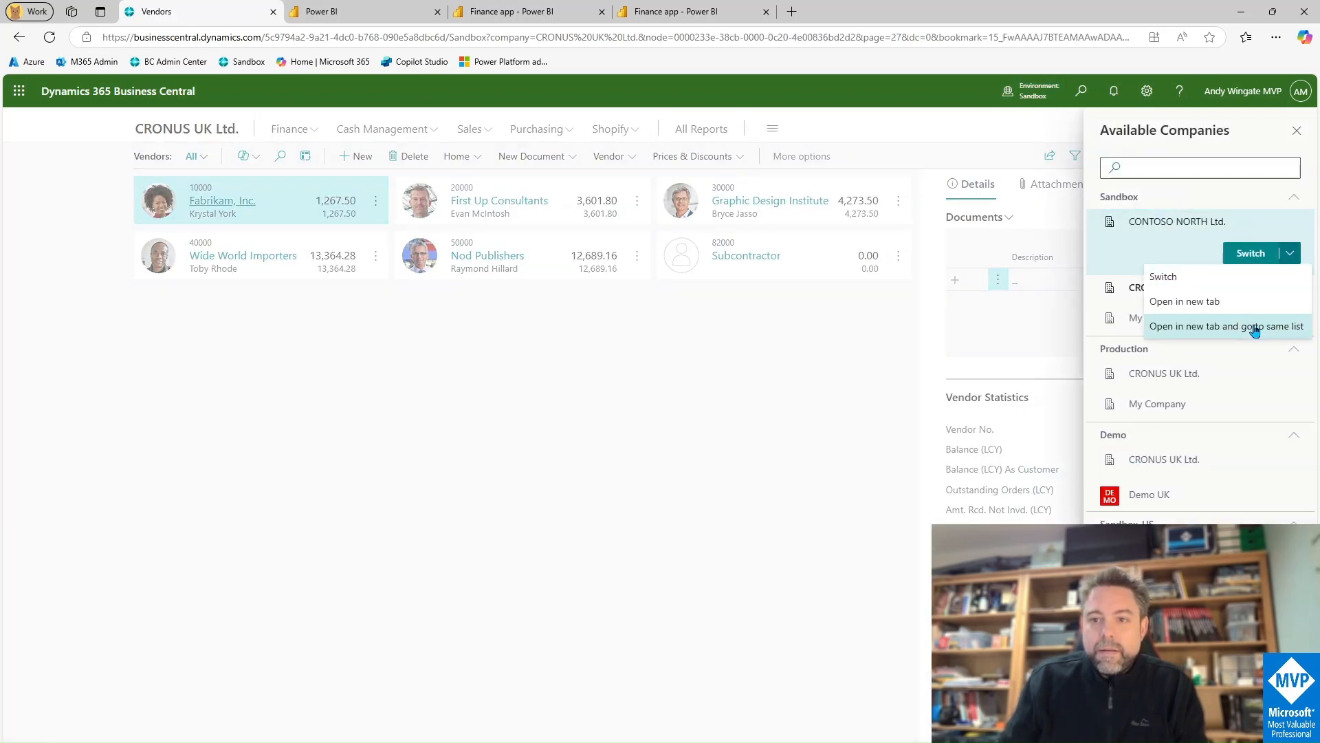
click(1256, 327)
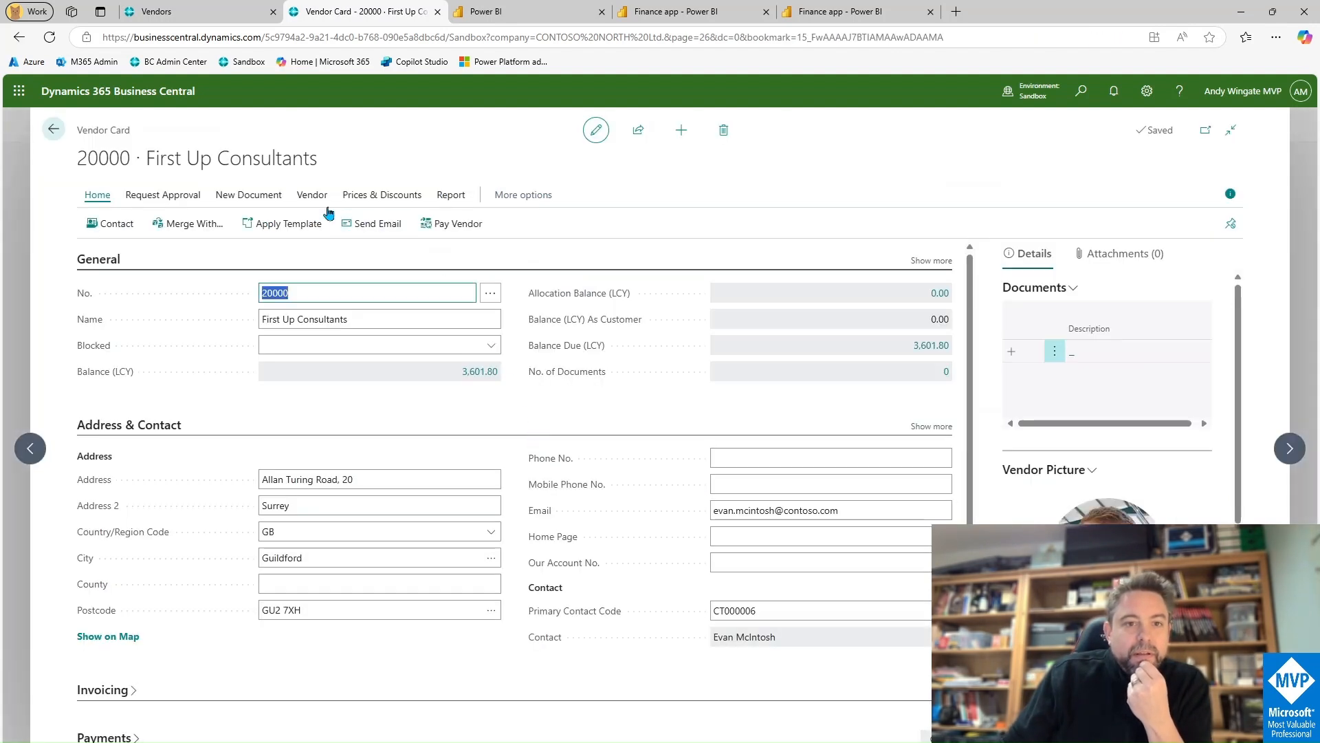
click(247, 198)
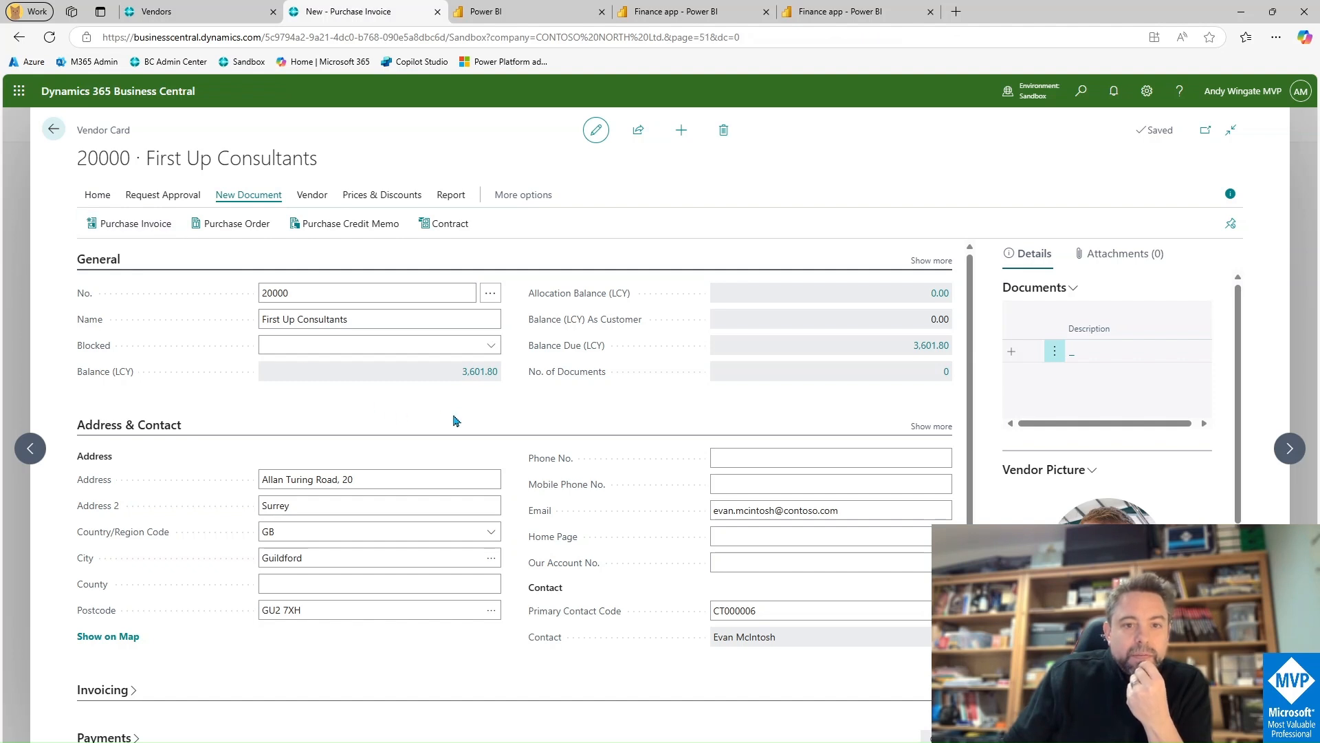
click(248, 584)
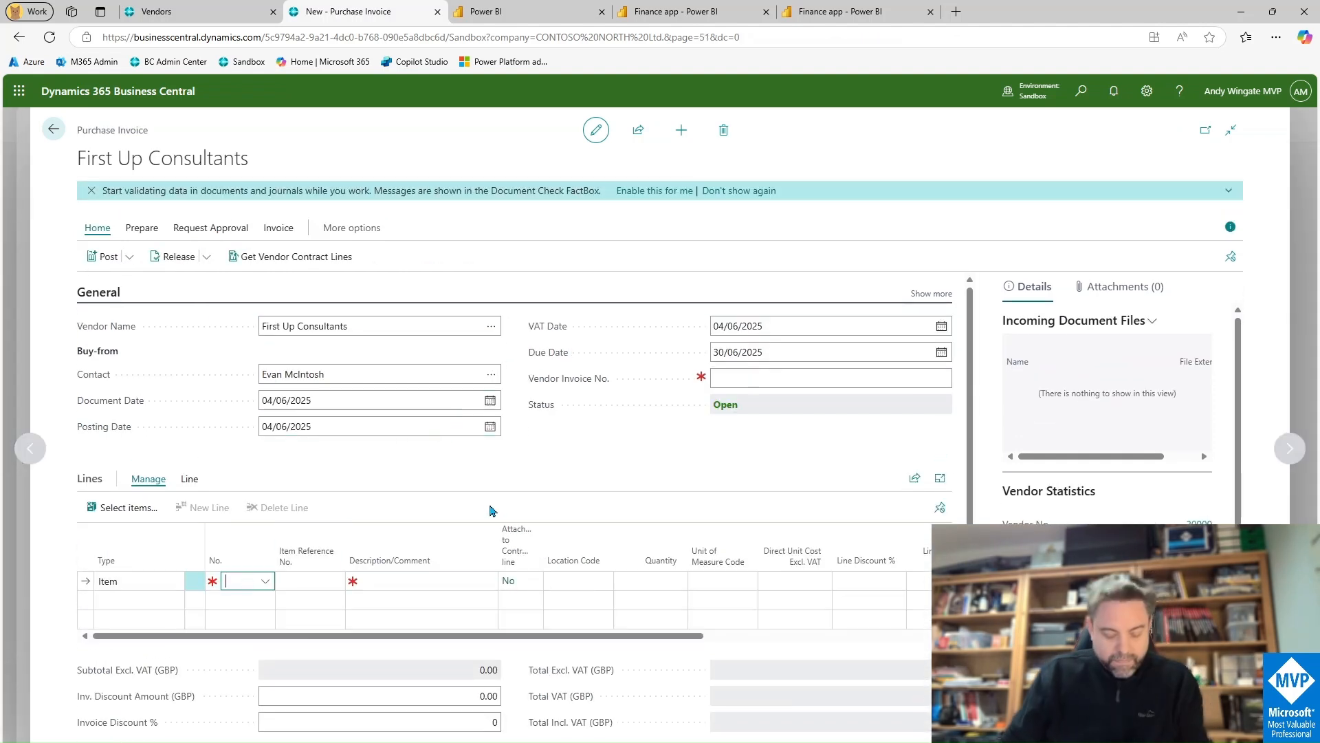
Step: Add an ATHENS Desk line with quantity 5
text(a)
click(376, 641)
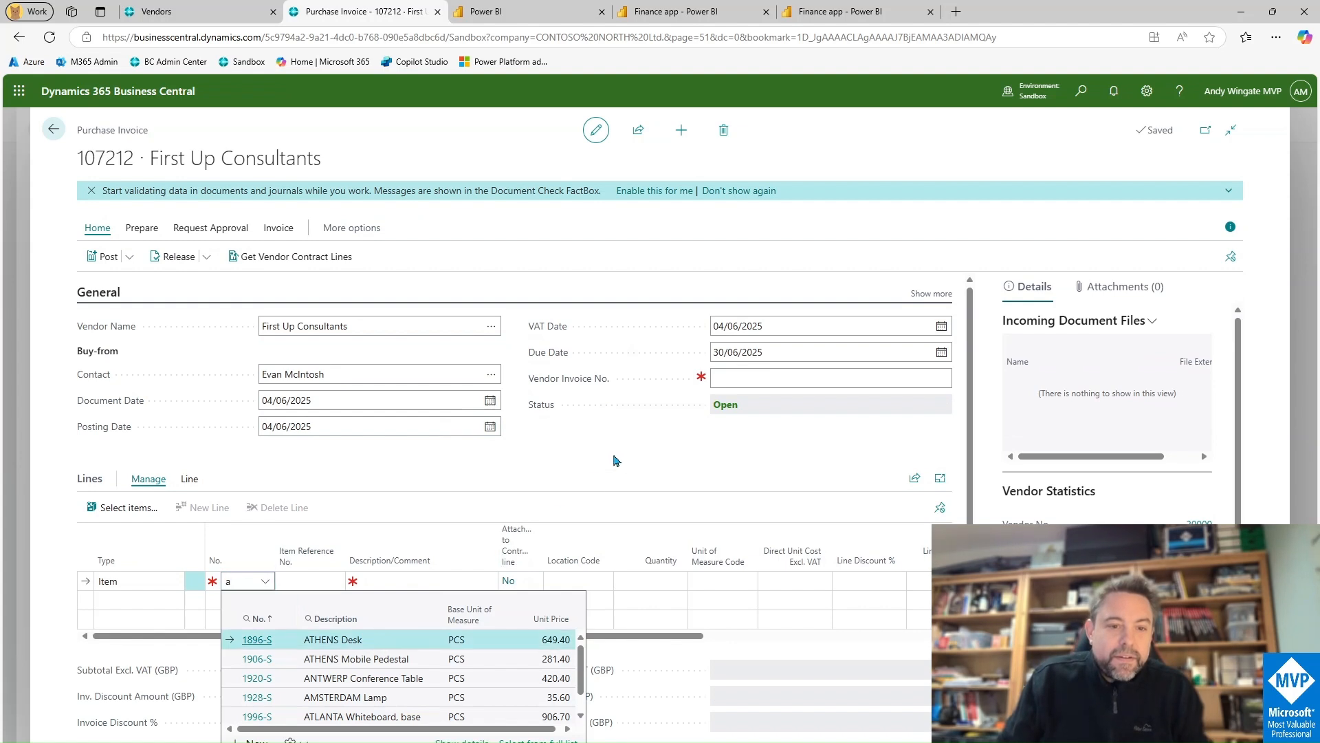
click(652, 582)
text(5000)
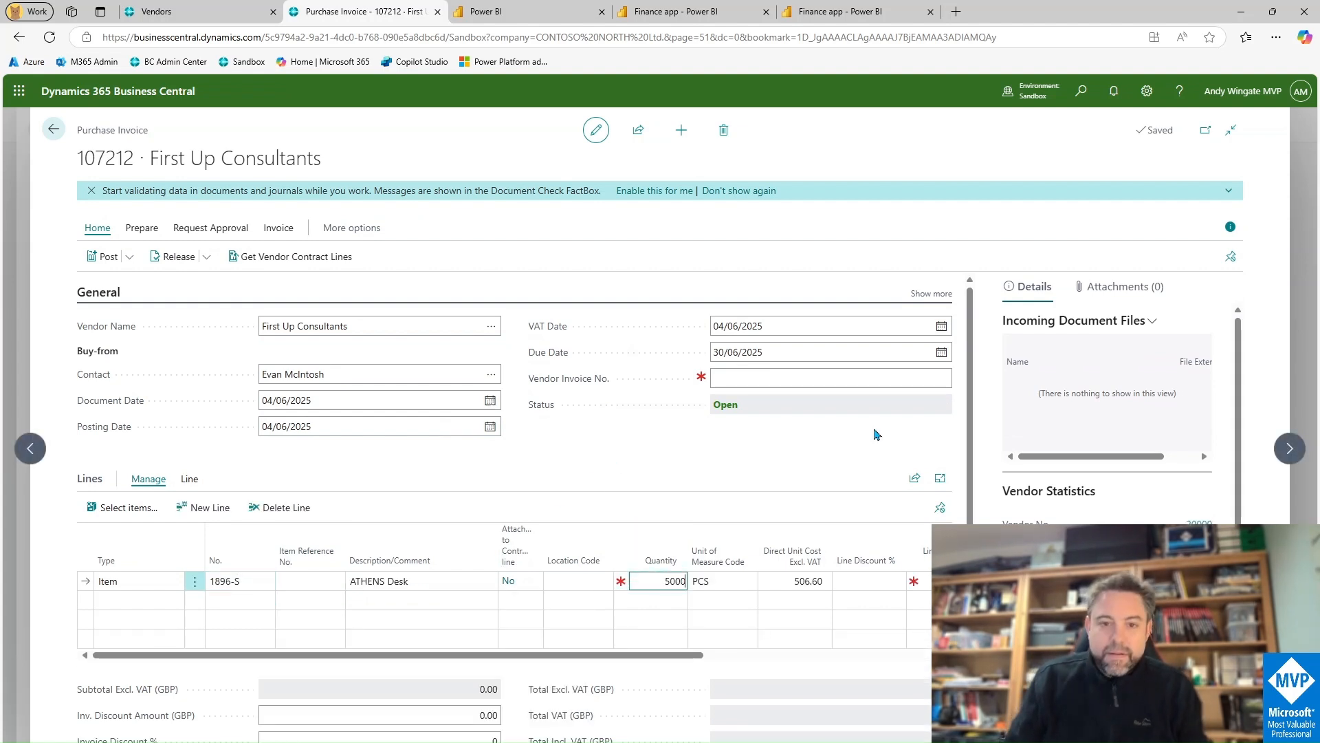
key(Tab)
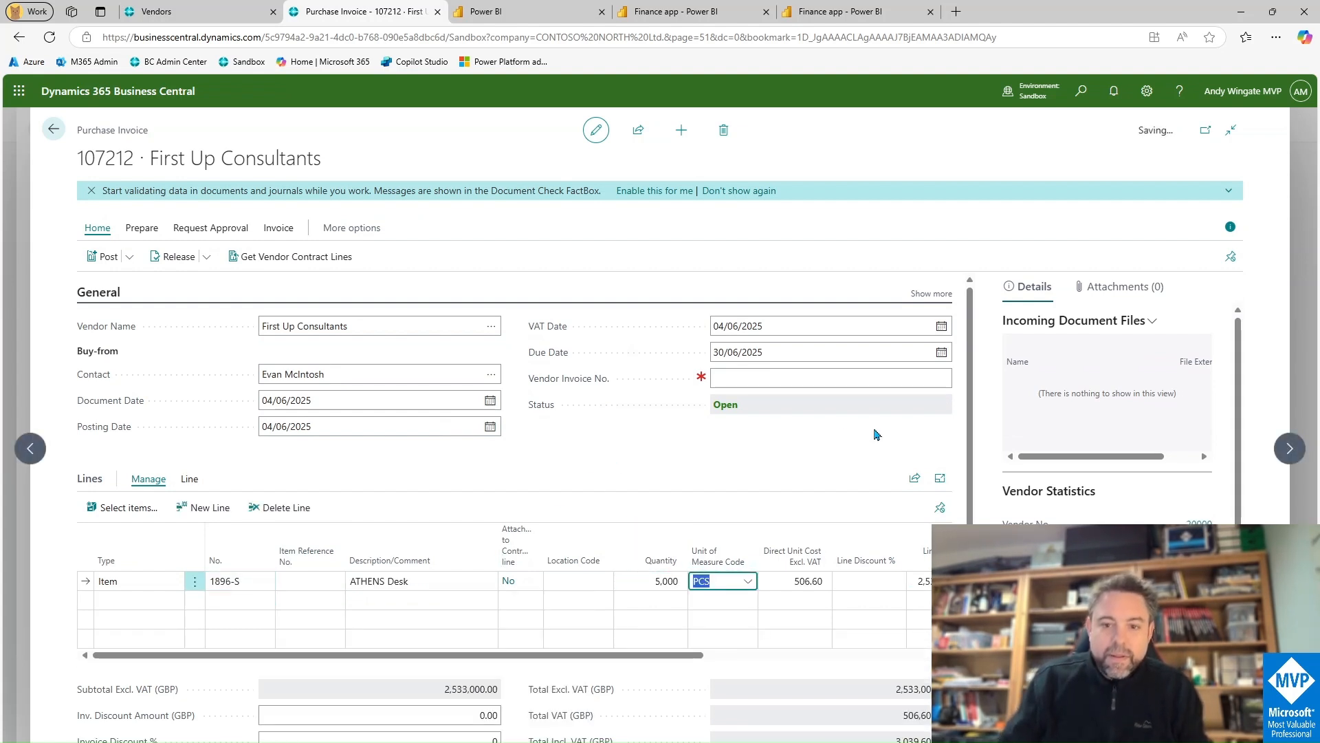
Step: Set Vendor Invoice No. to TEST2 and post the invoice as 108209
click(729, 379)
text(test2)
key(Tab)
key(F9)
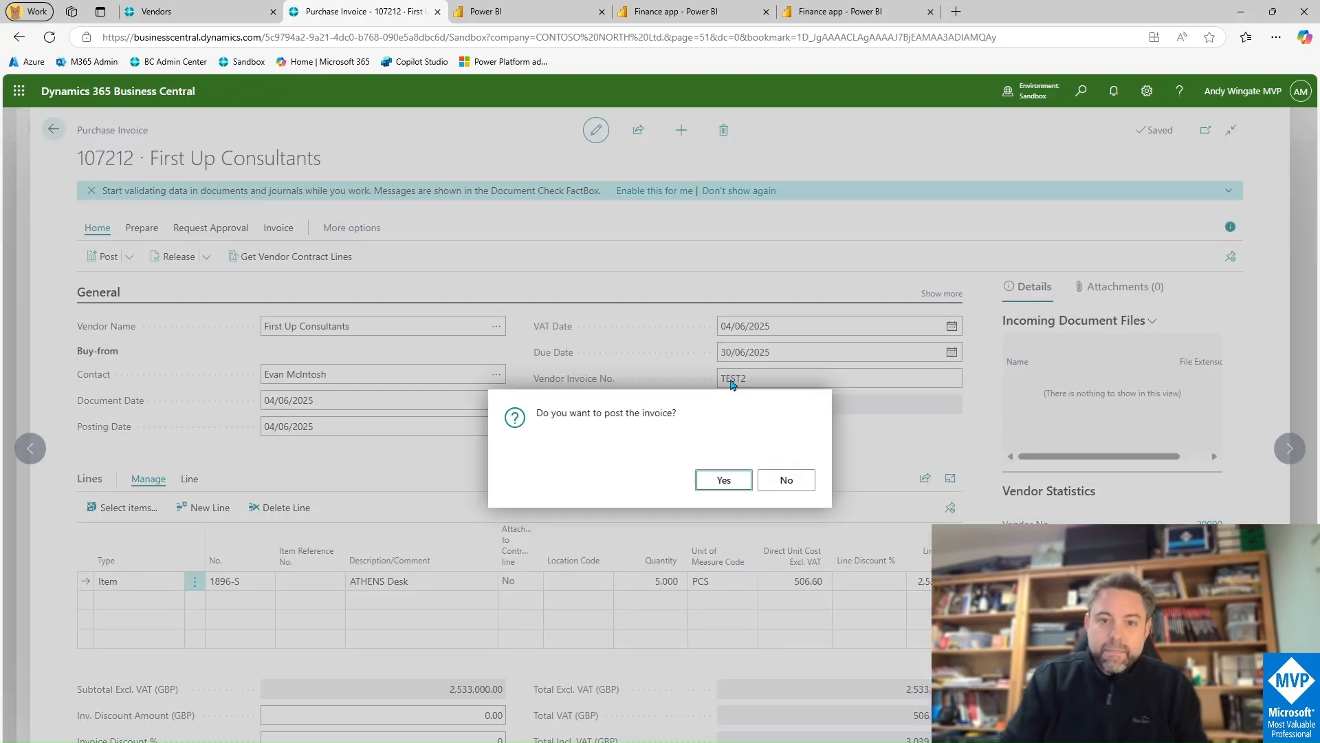
click(721, 484)
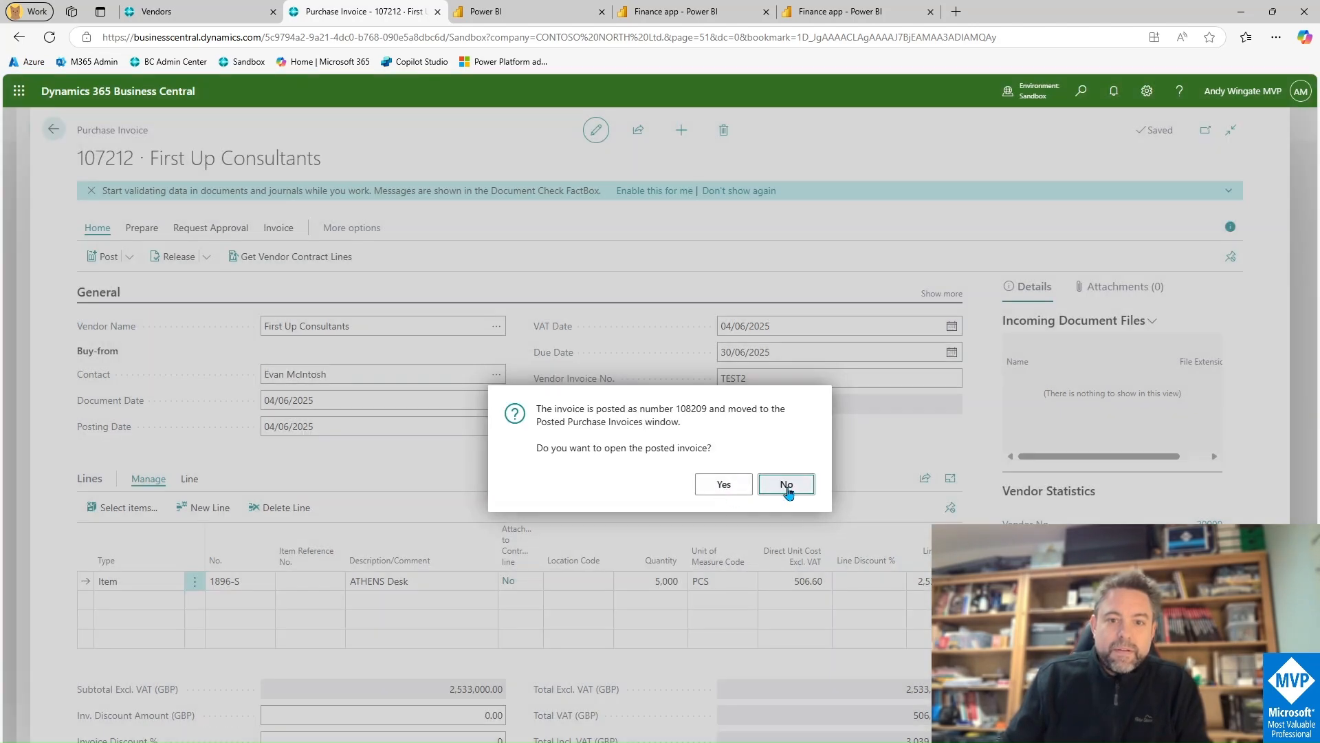
click(786, 484)
click(537, 16)
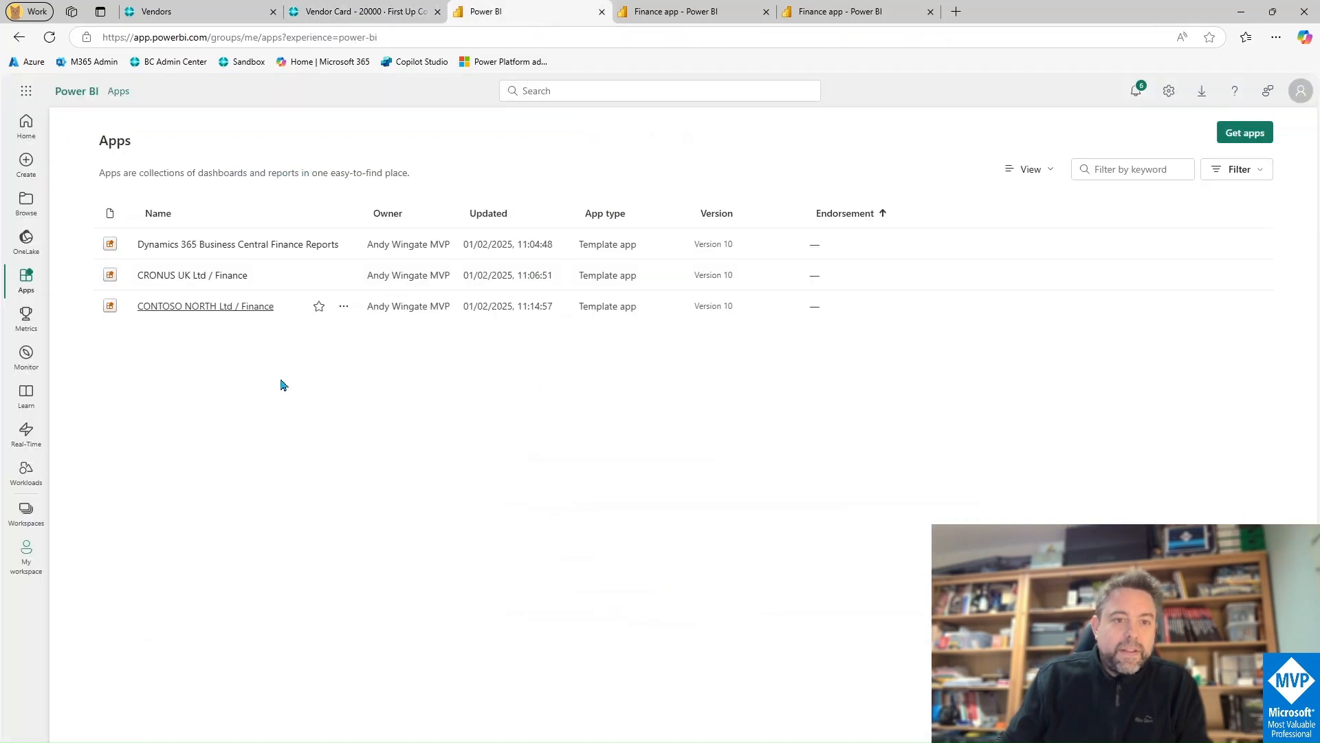
Step: Refresh the Finance app semantic model in the CRONUS UK Ltd / Finance workspace
click(190, 277)
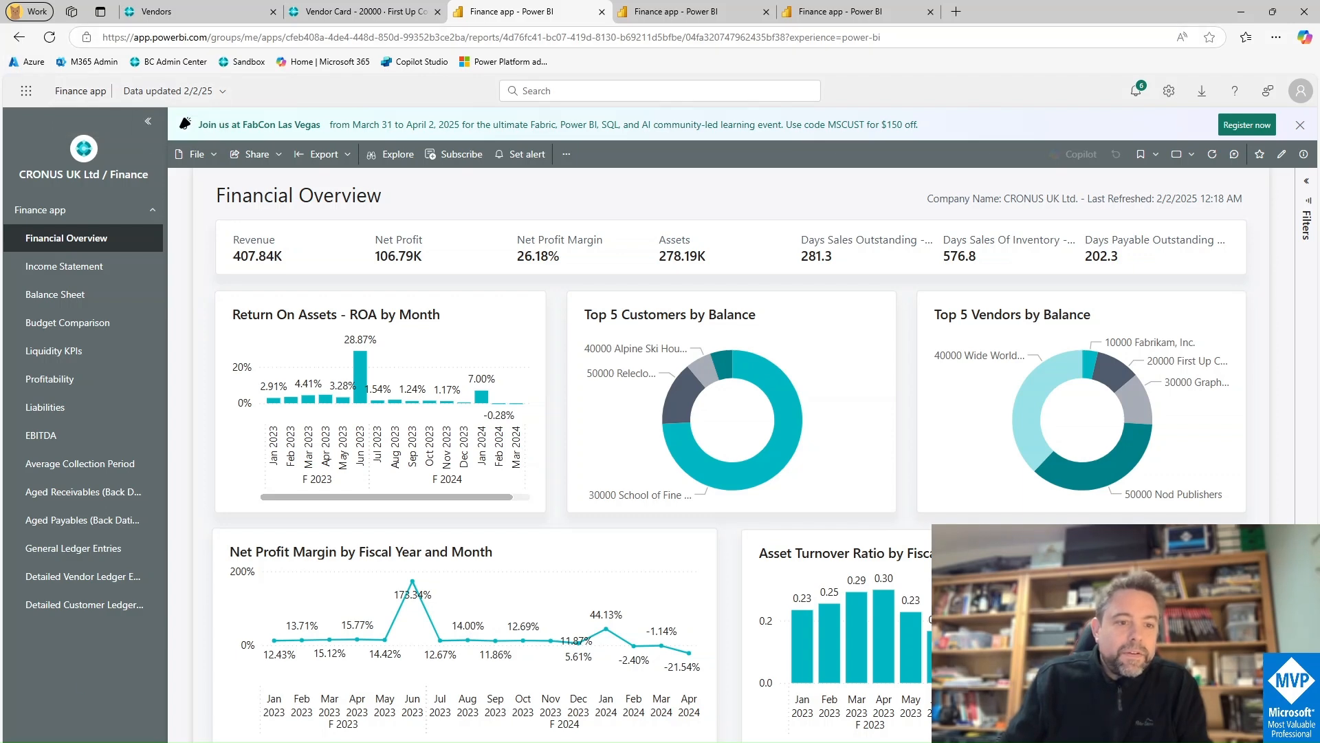
click(77, 737)
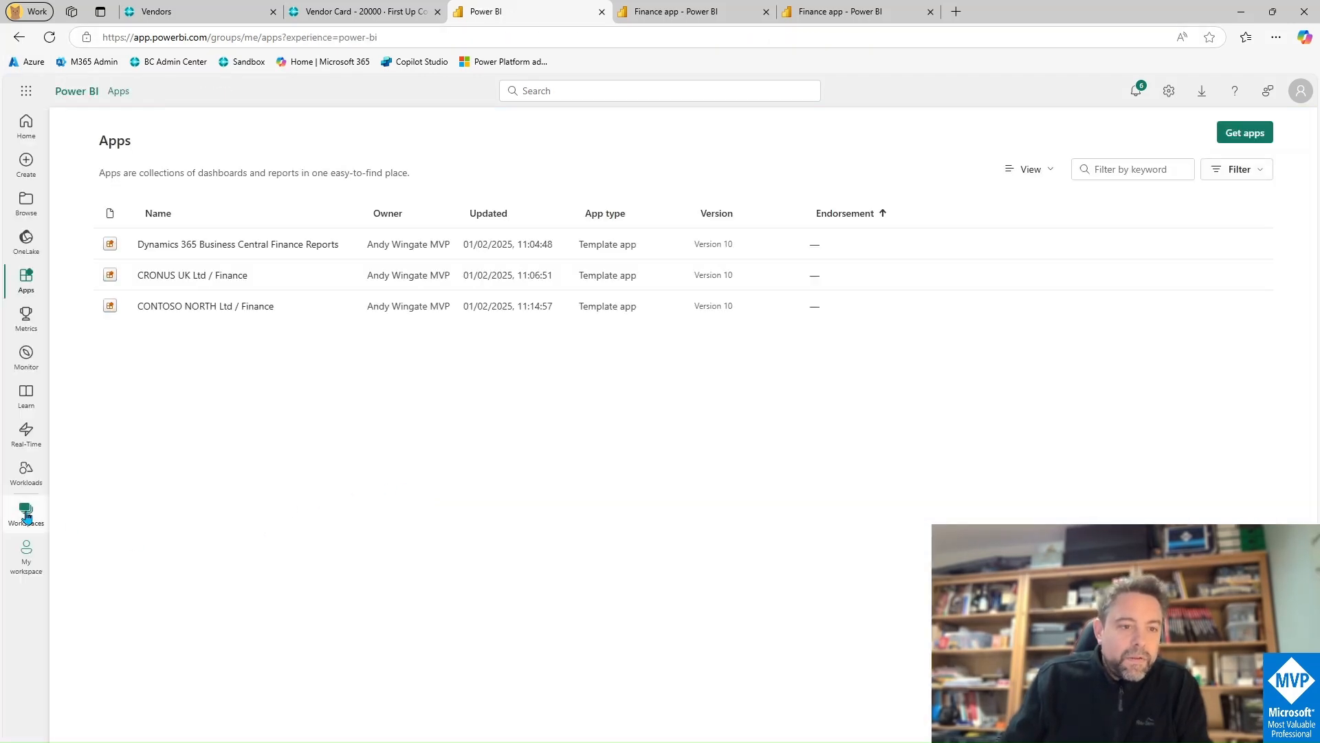
click(26, 515)
click(151, 299)
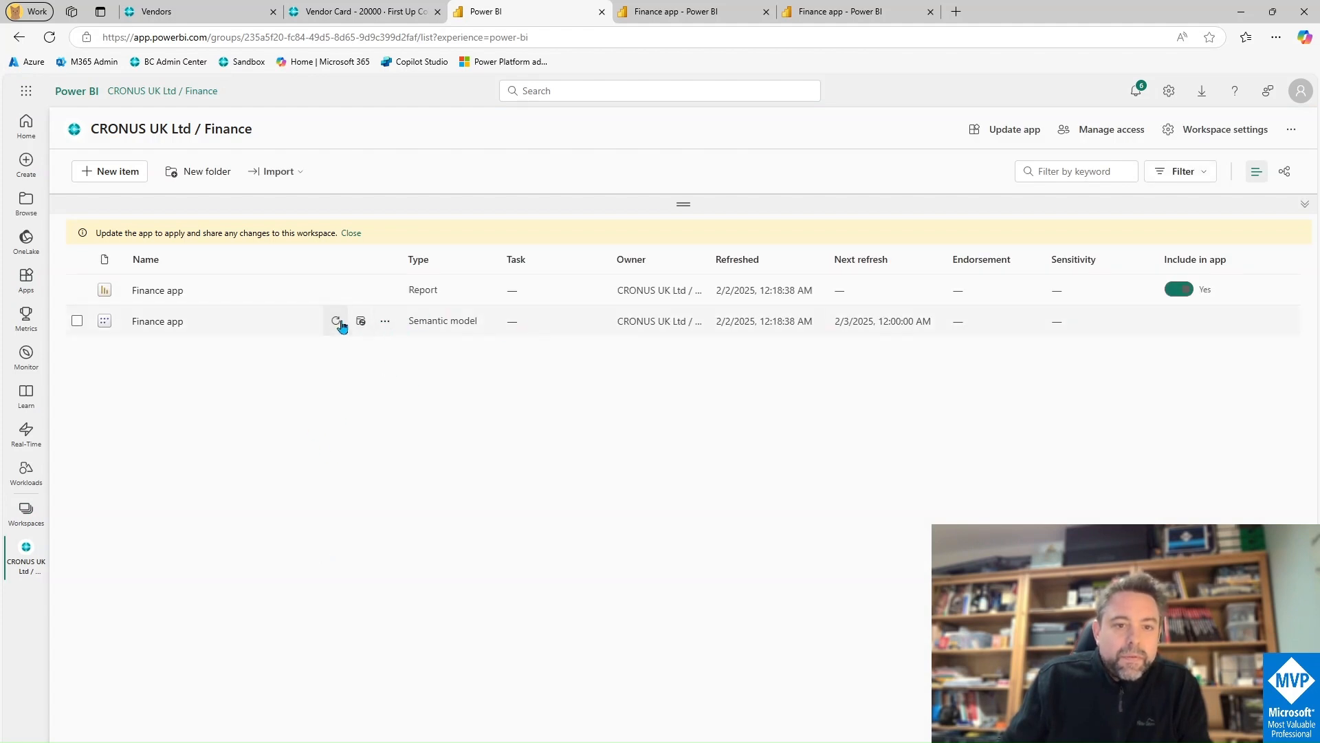
click(338, 322)
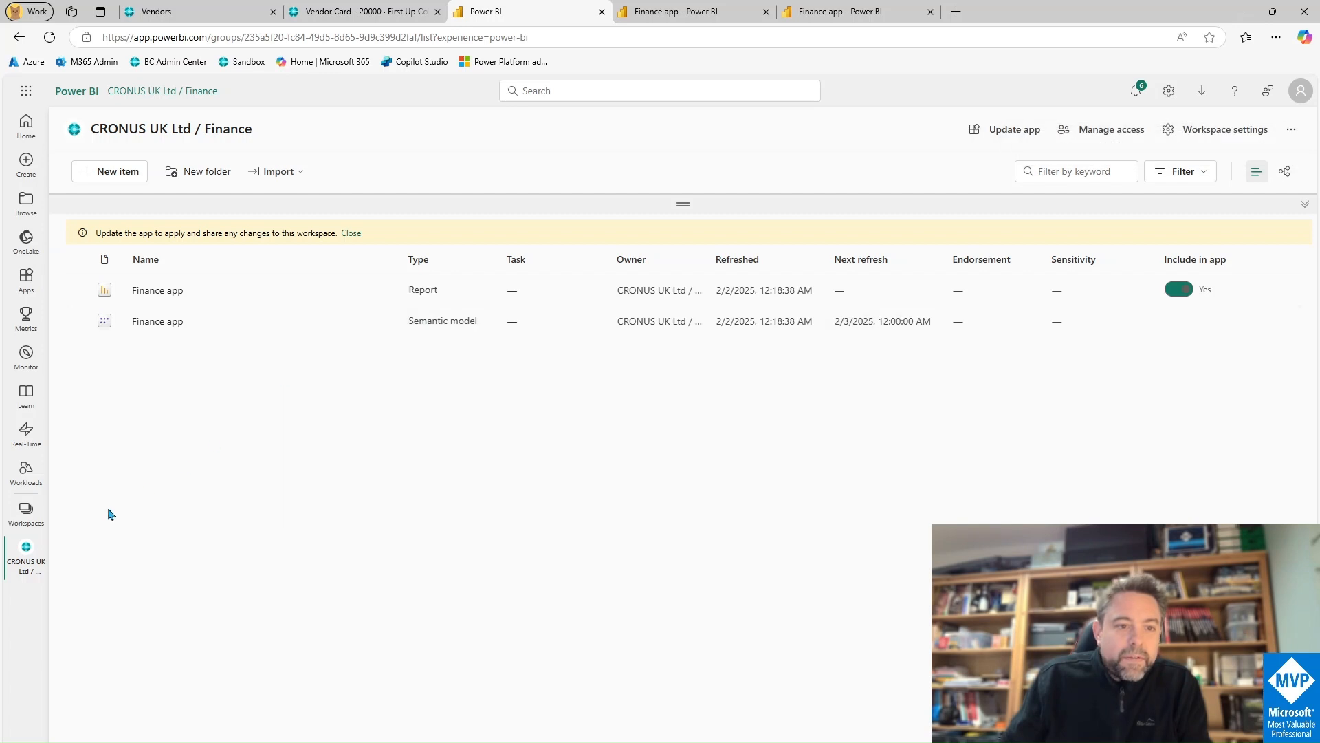
Step: Refresh the Finance app semantic model in the CONTOSO NORTH Ltd / Finance workspace
click(26, 512)
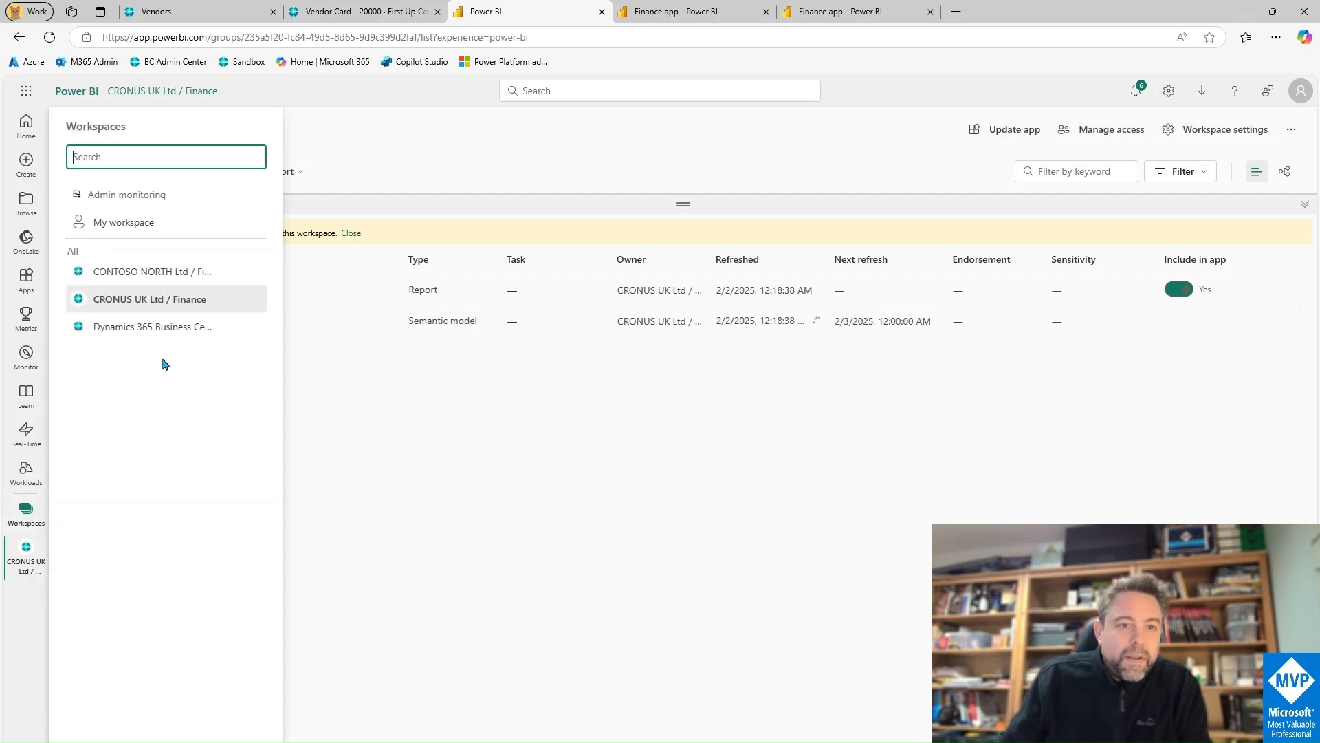
click(157, 272)
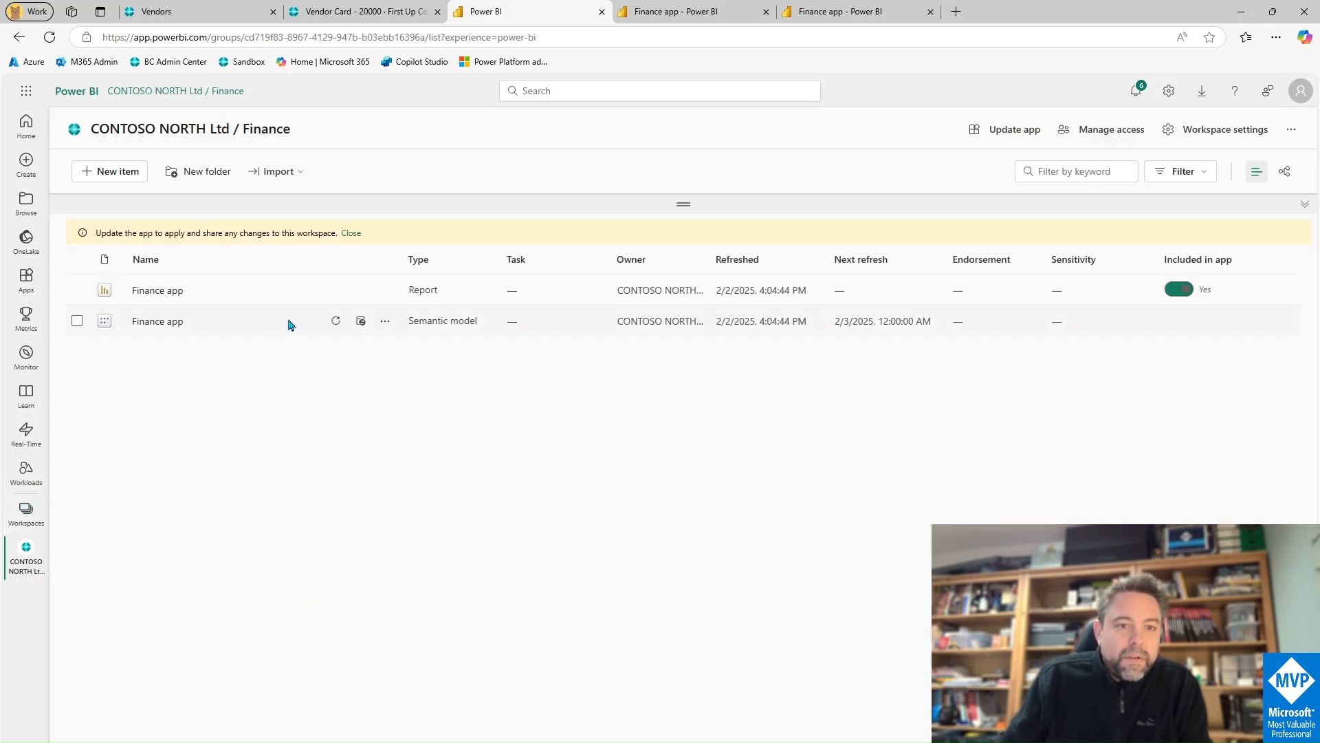
click(335, 321)
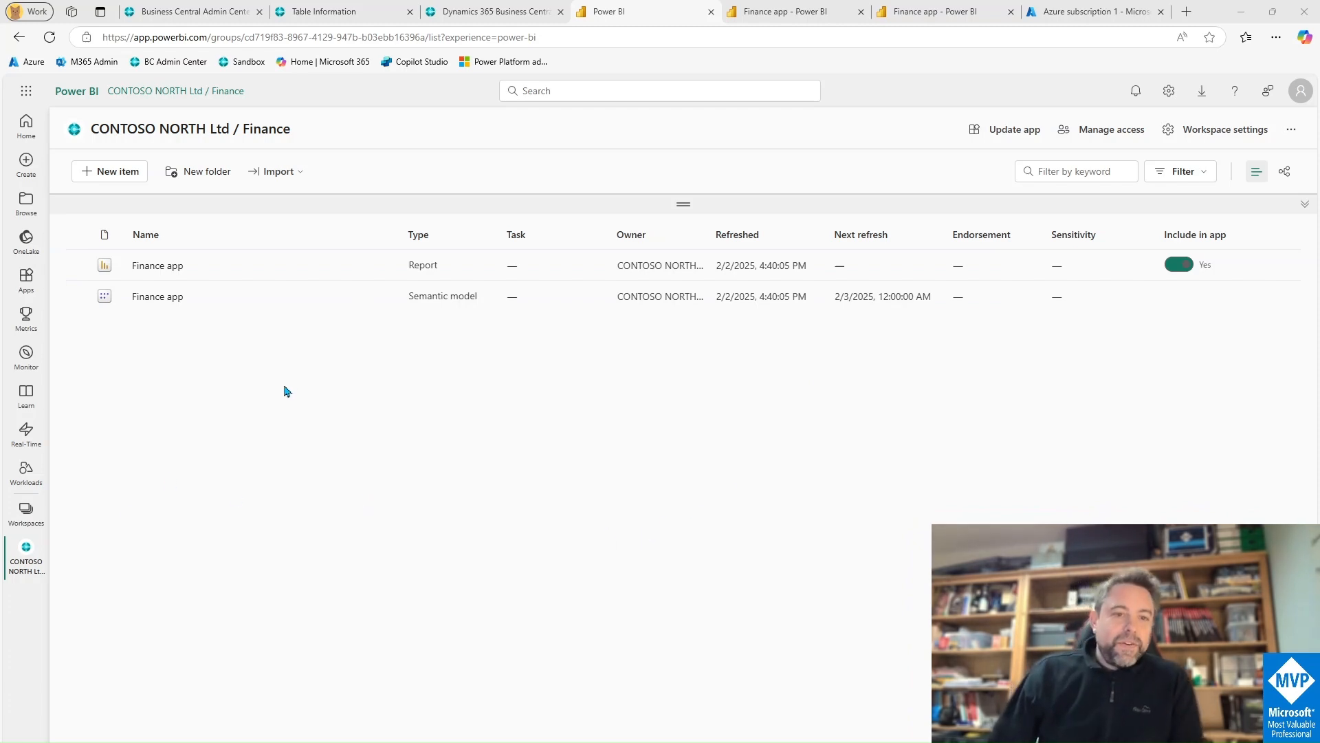
Step: Reload the CONTOSO NORTH Finance app report with F5 to show the refreshed invoice data
click(771, 19)
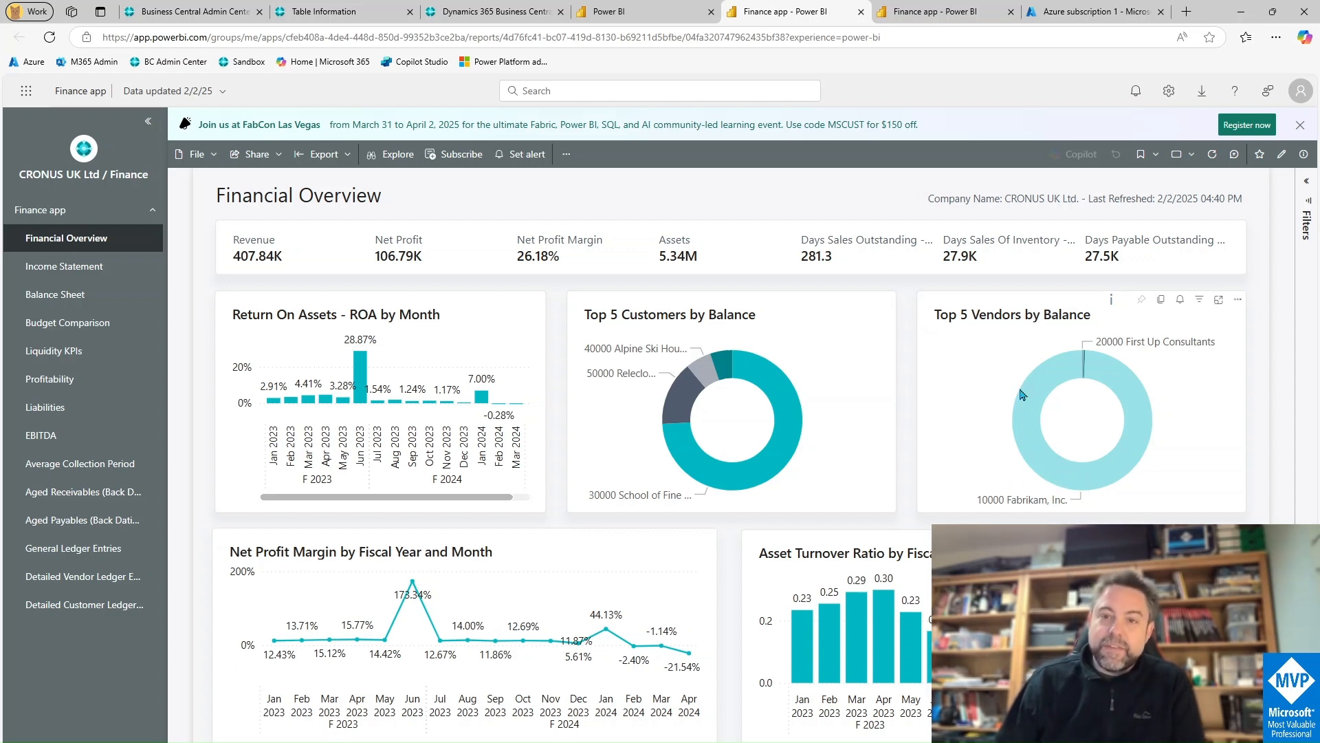
click(933, 8)
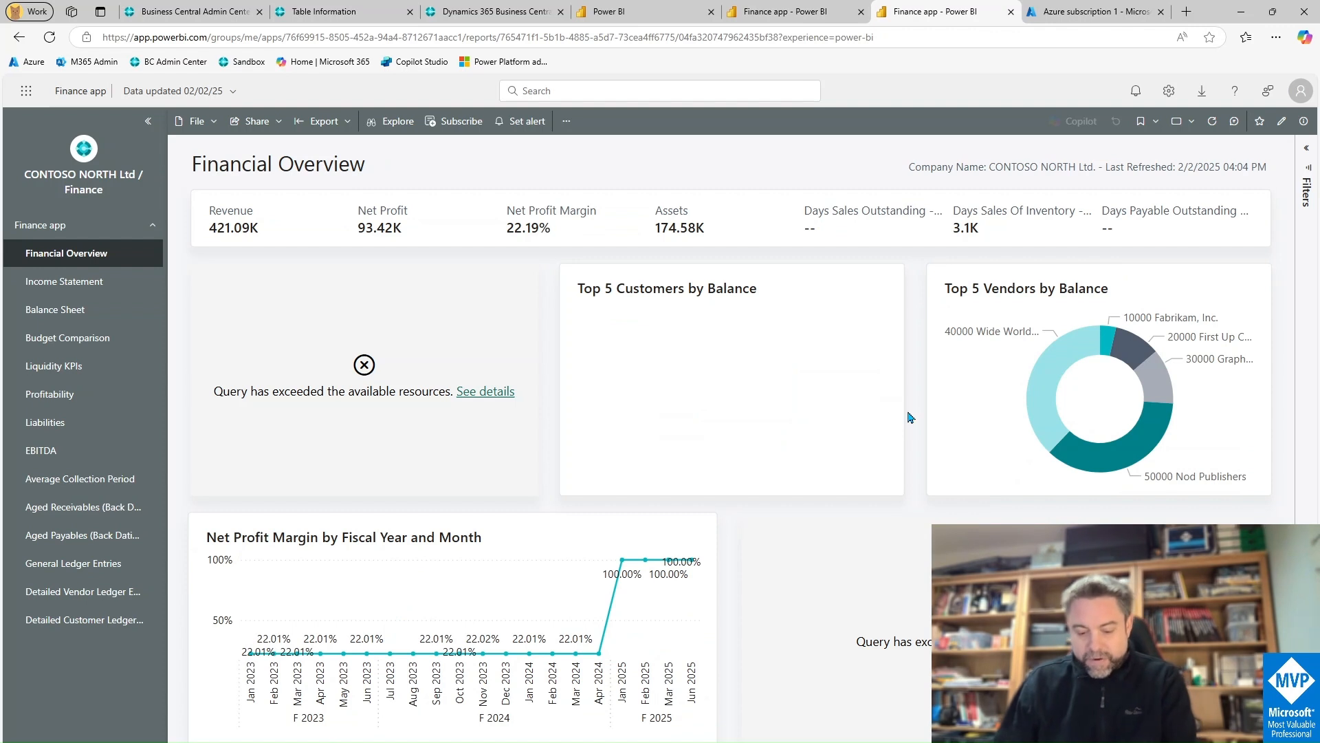
key(F5)
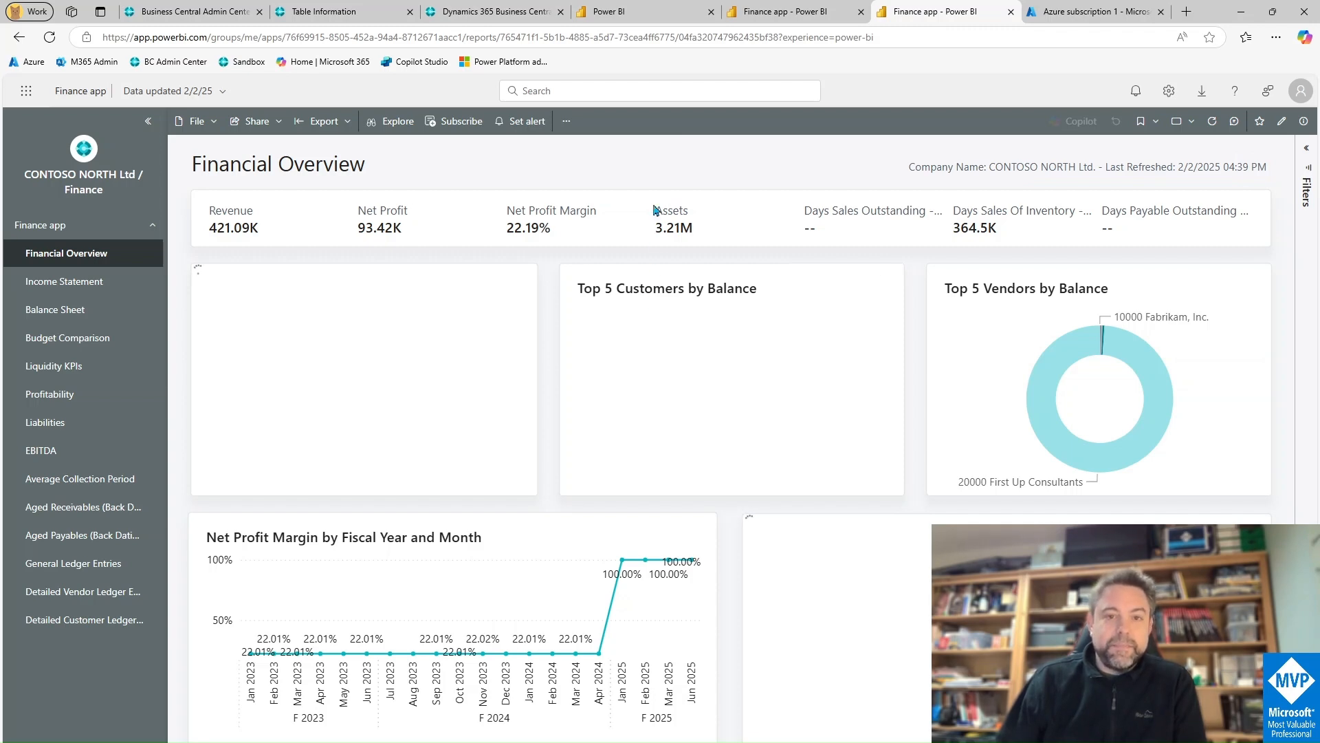
click(506, 12)
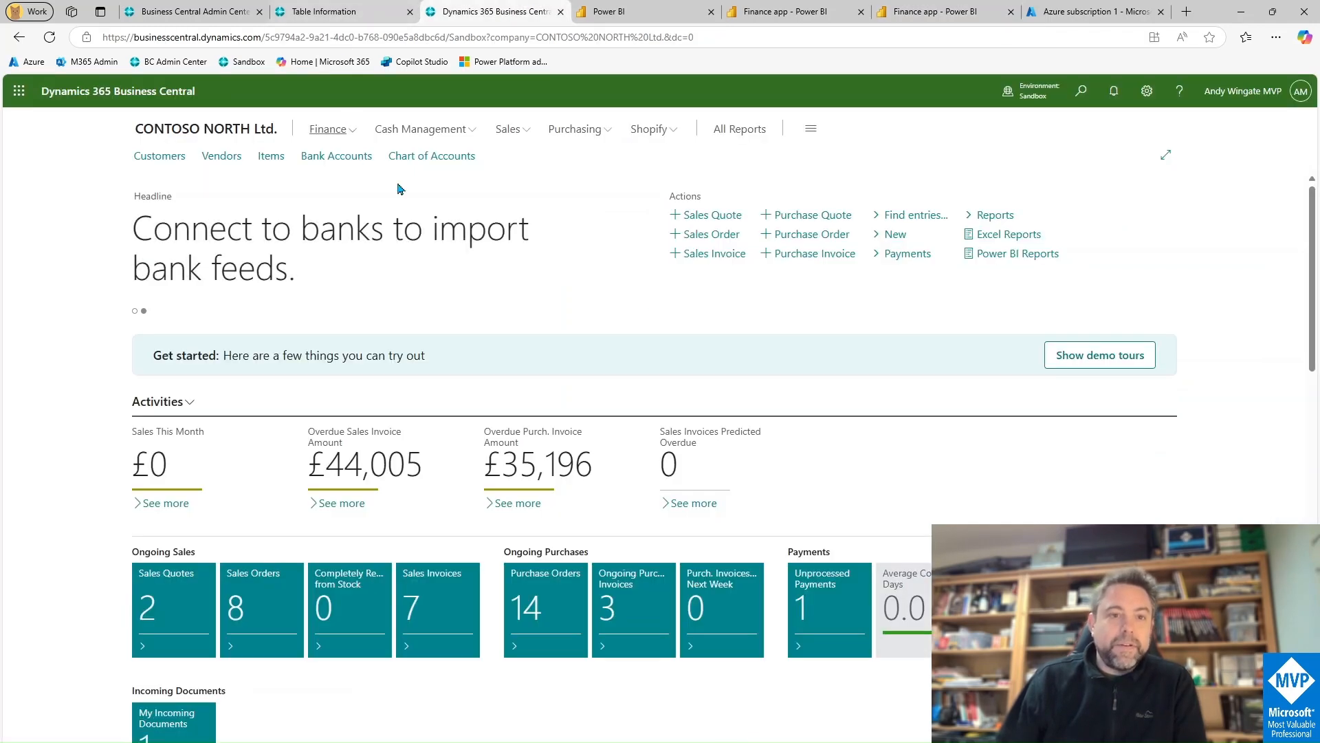
click(1081, 91)
text(c)
key(BackSpace)
text(power bi)
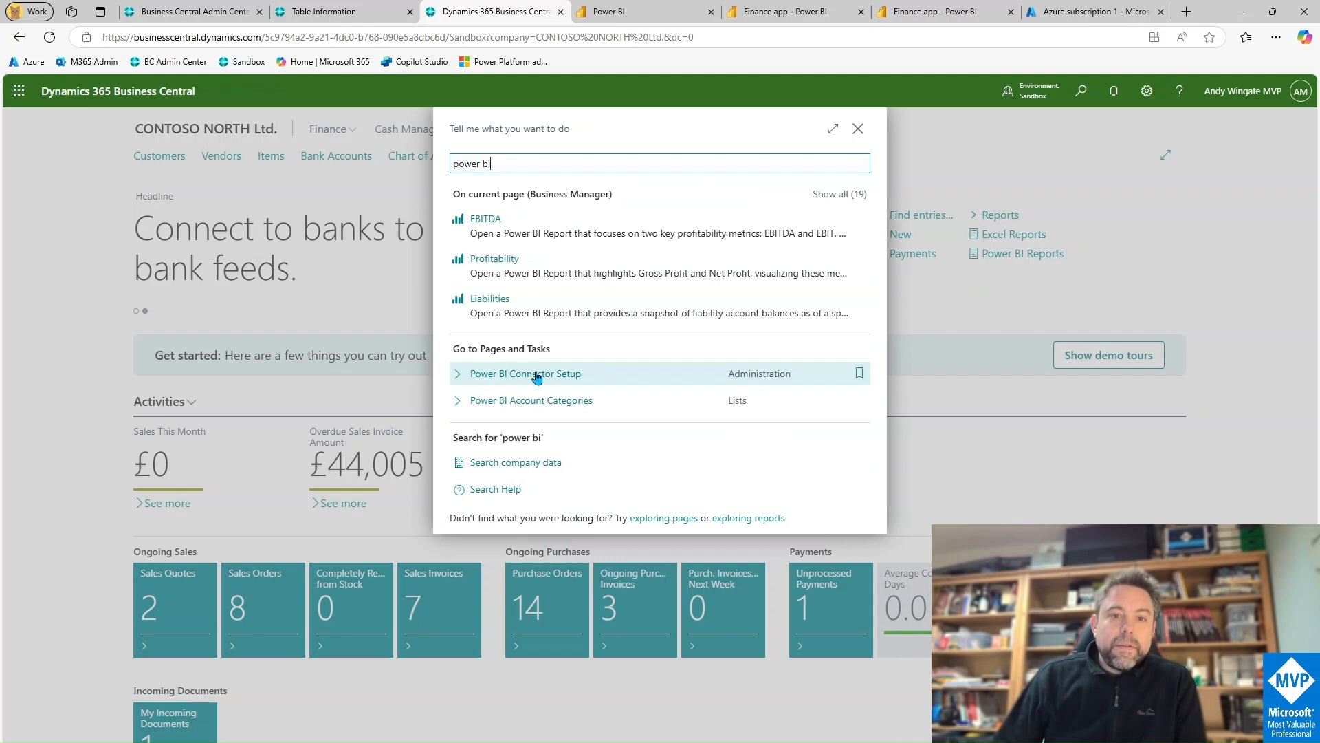
click(537, 374)
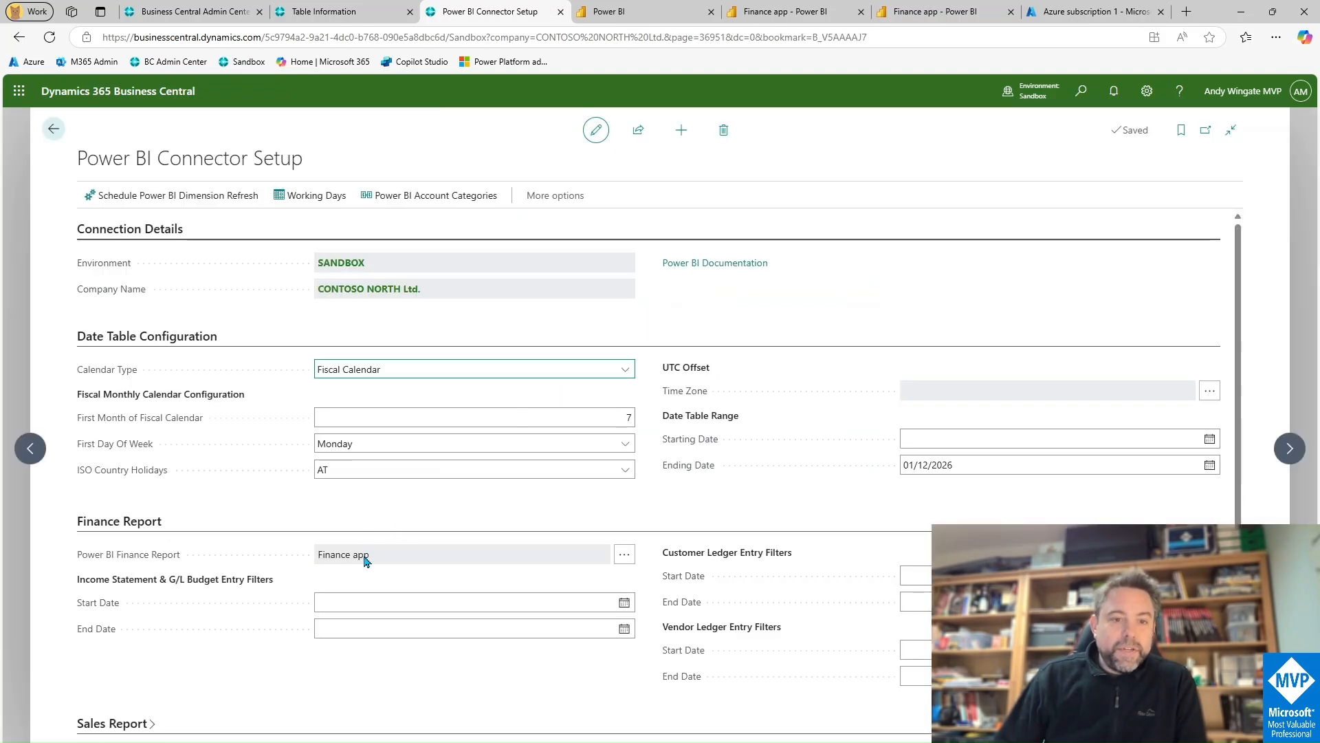
click(624, 555)
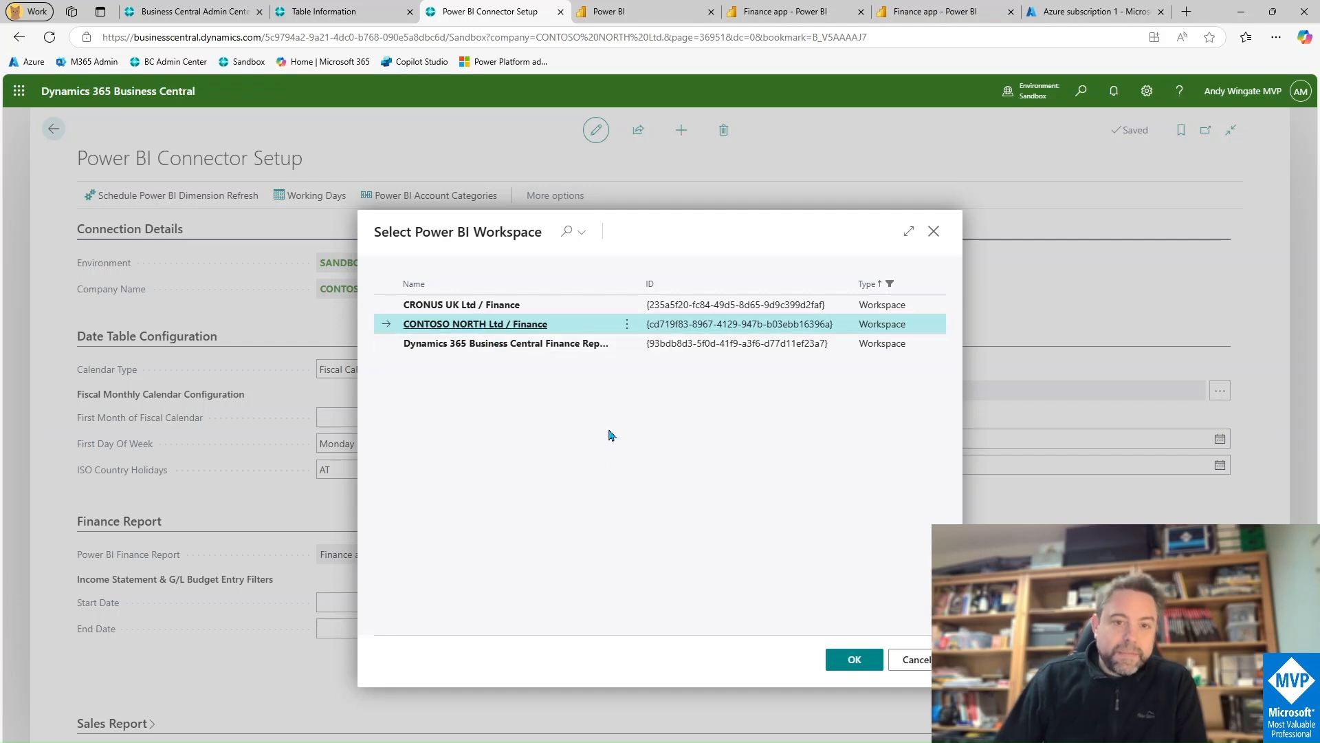
click(912, 661)
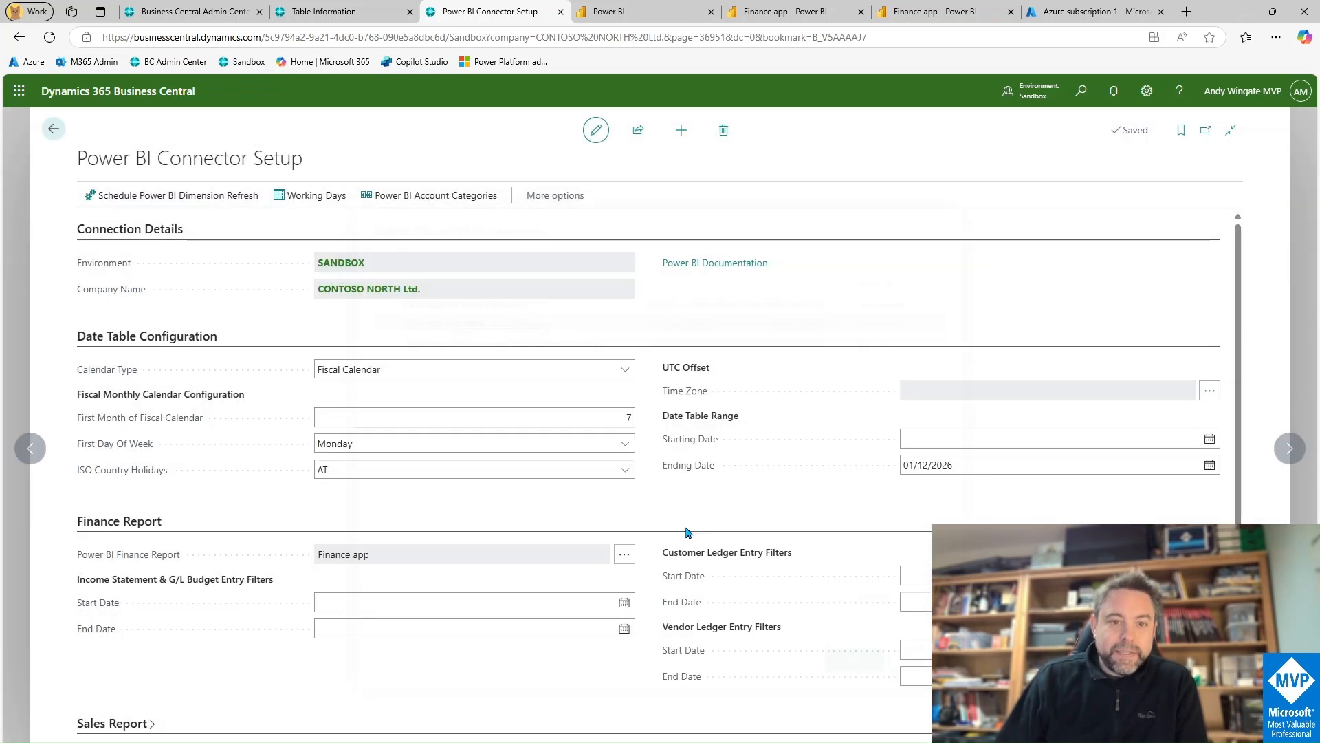
click(53, 132)
click(1079, 91)
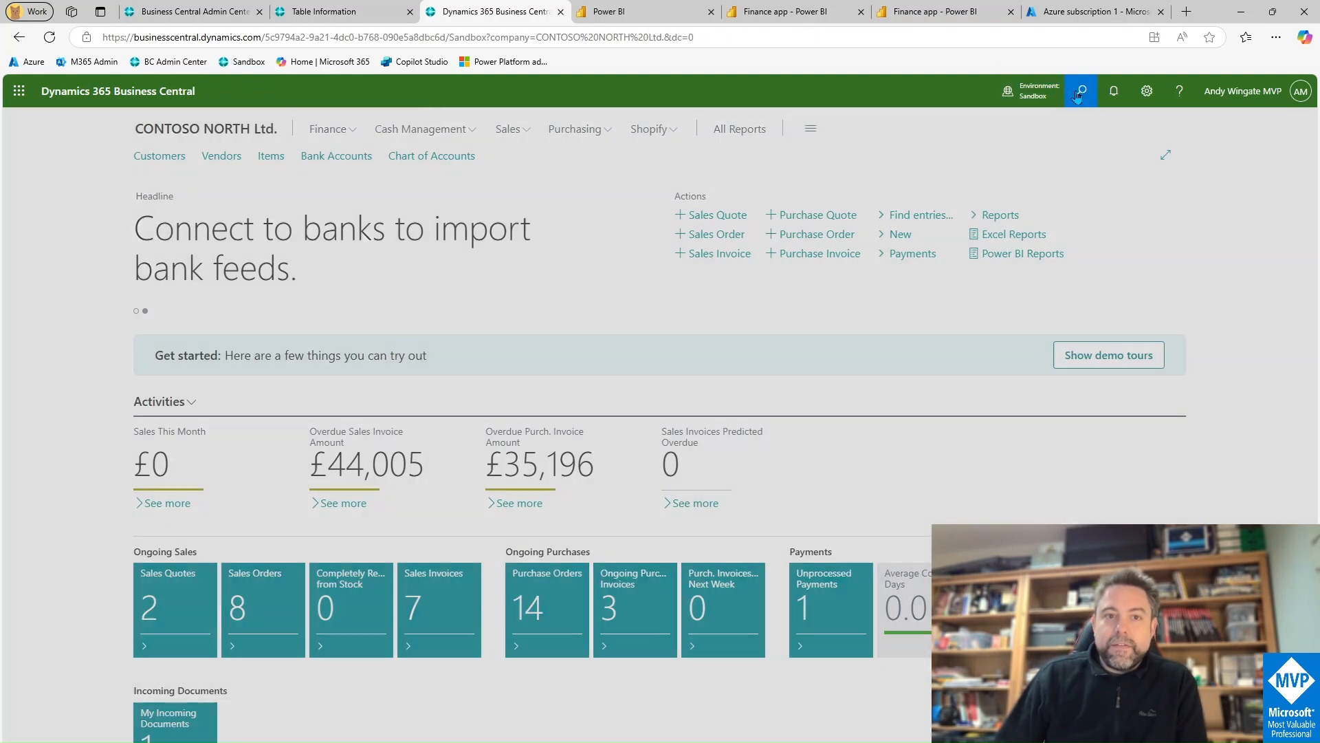
Step: Open the CONTOSO NORTH Finance Report, then open CRONUS UK Ltd. in a new tab
text(pin rep)
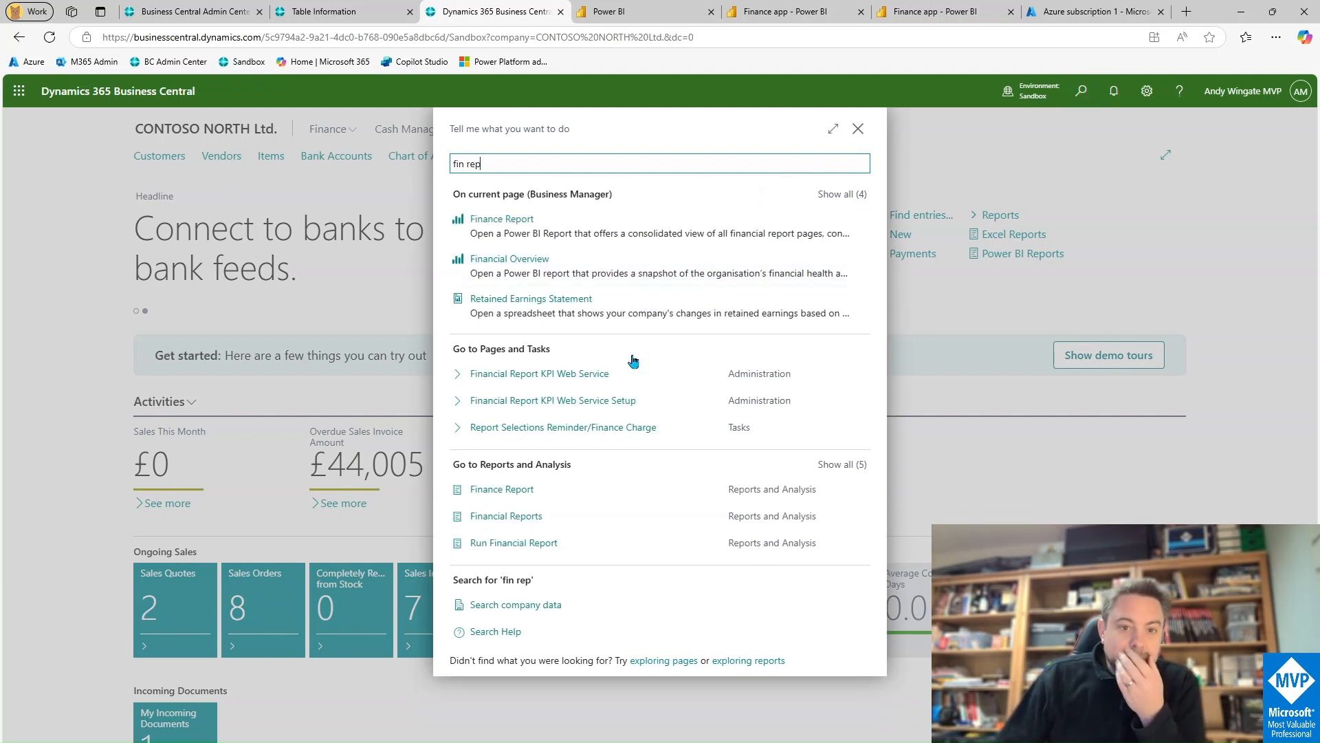
click(598, 481)
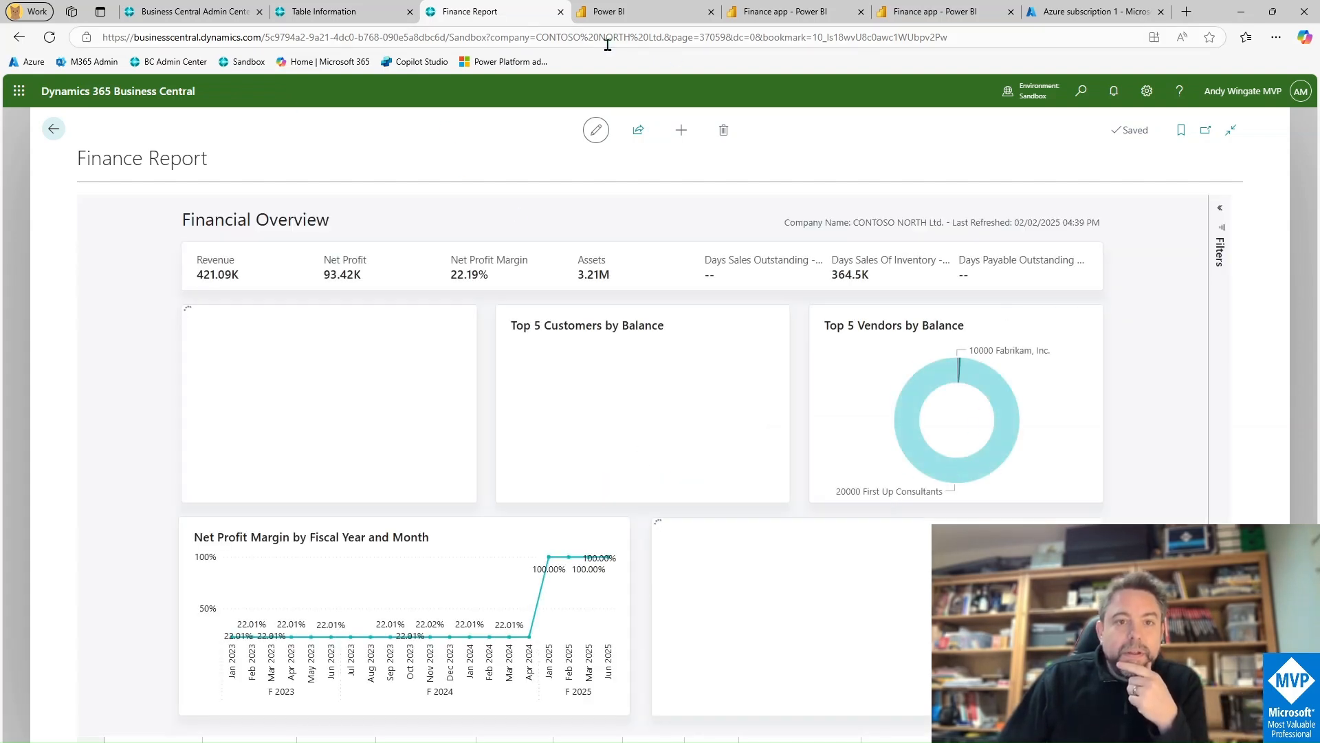
click(1032, 90)
click(1241, 266)
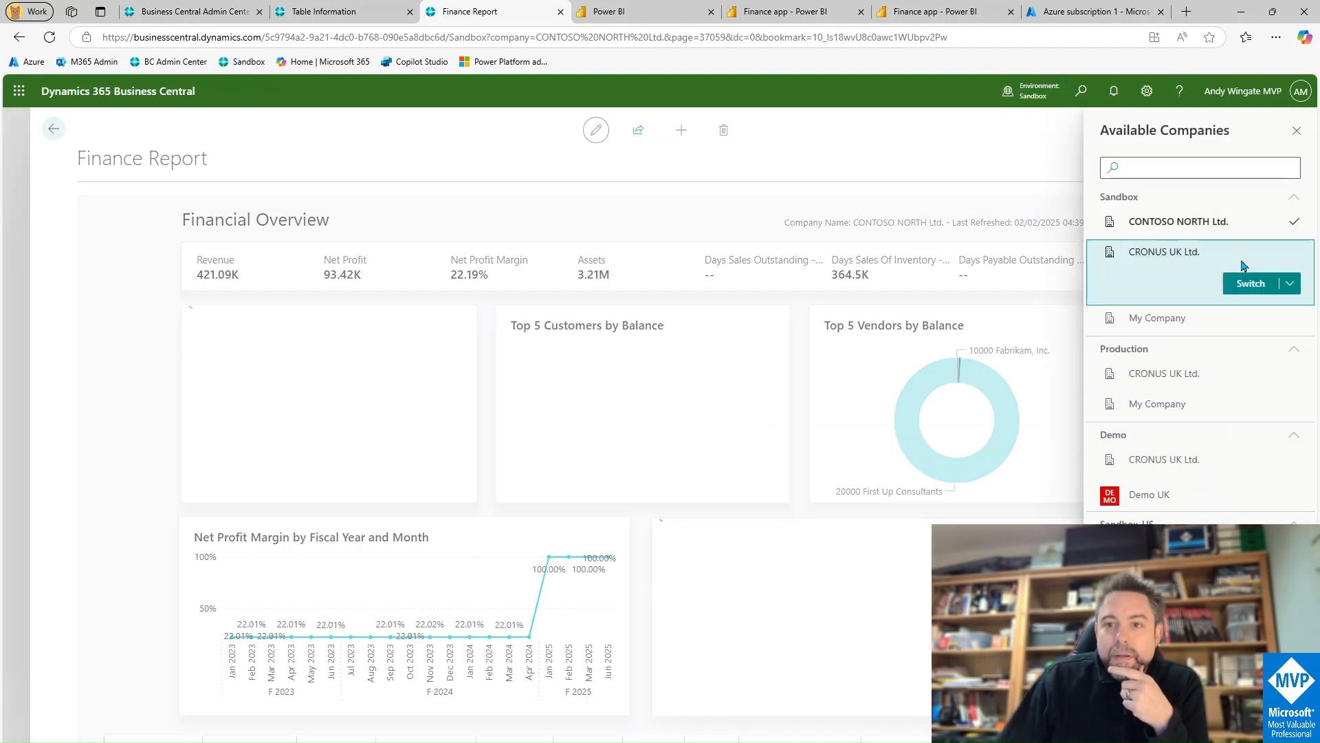
click(1287, 288)
click(1256, 330)
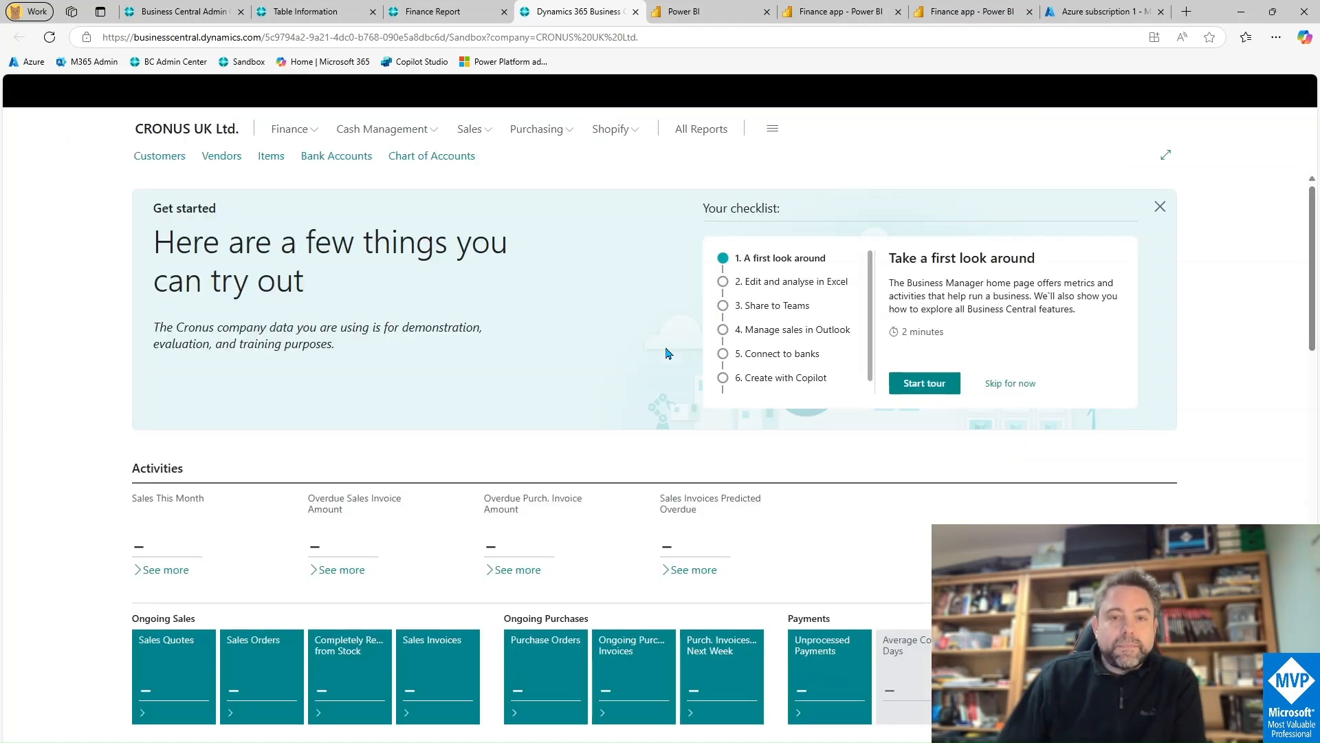
Step: Search for and open the Finance Report page in CRONUS UK Ltd
click(1158, 206)
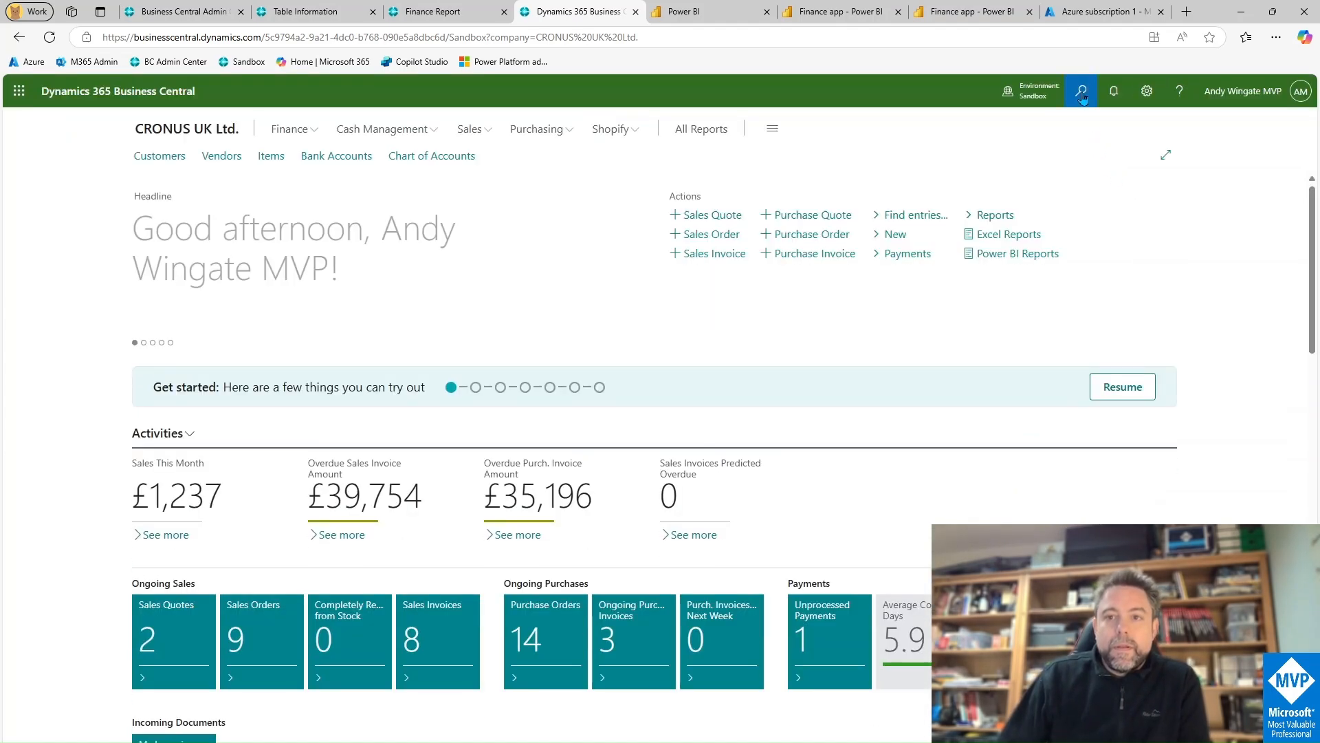
click(1081, 91)
text(fin rep)
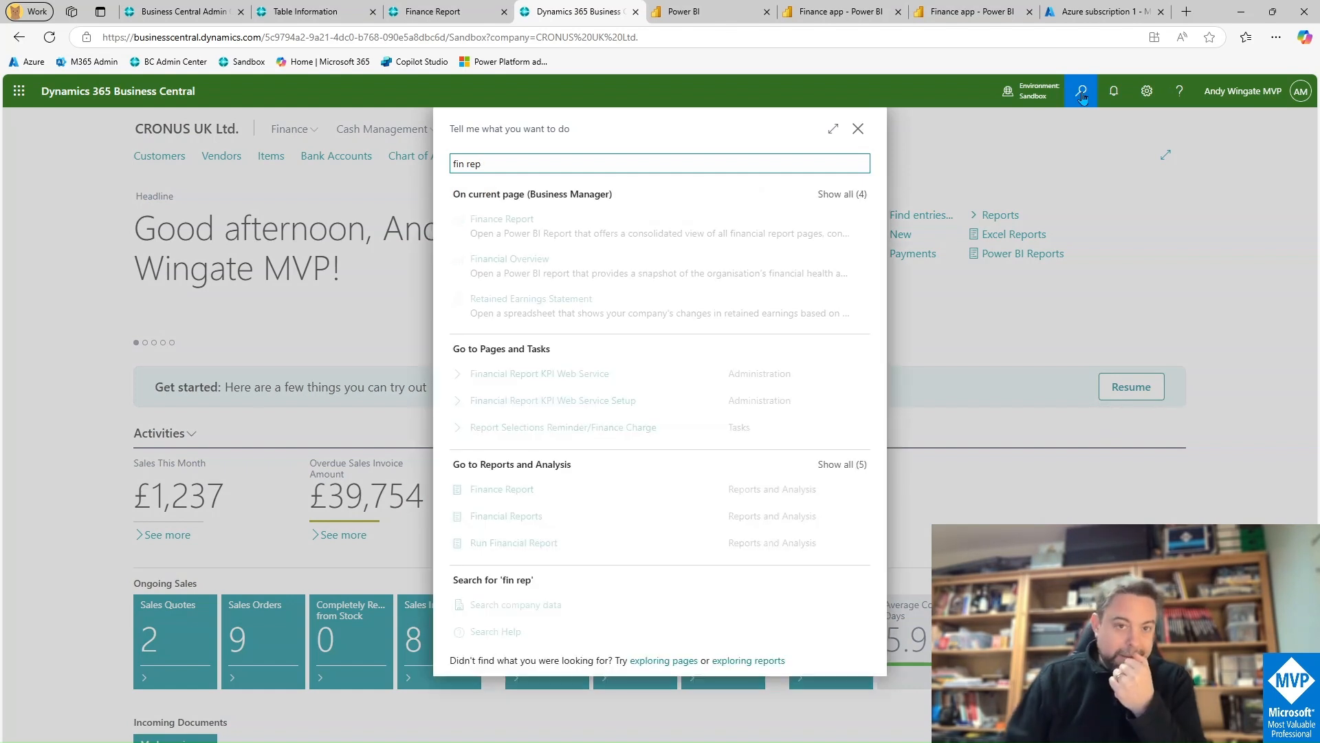
click(516, 489)
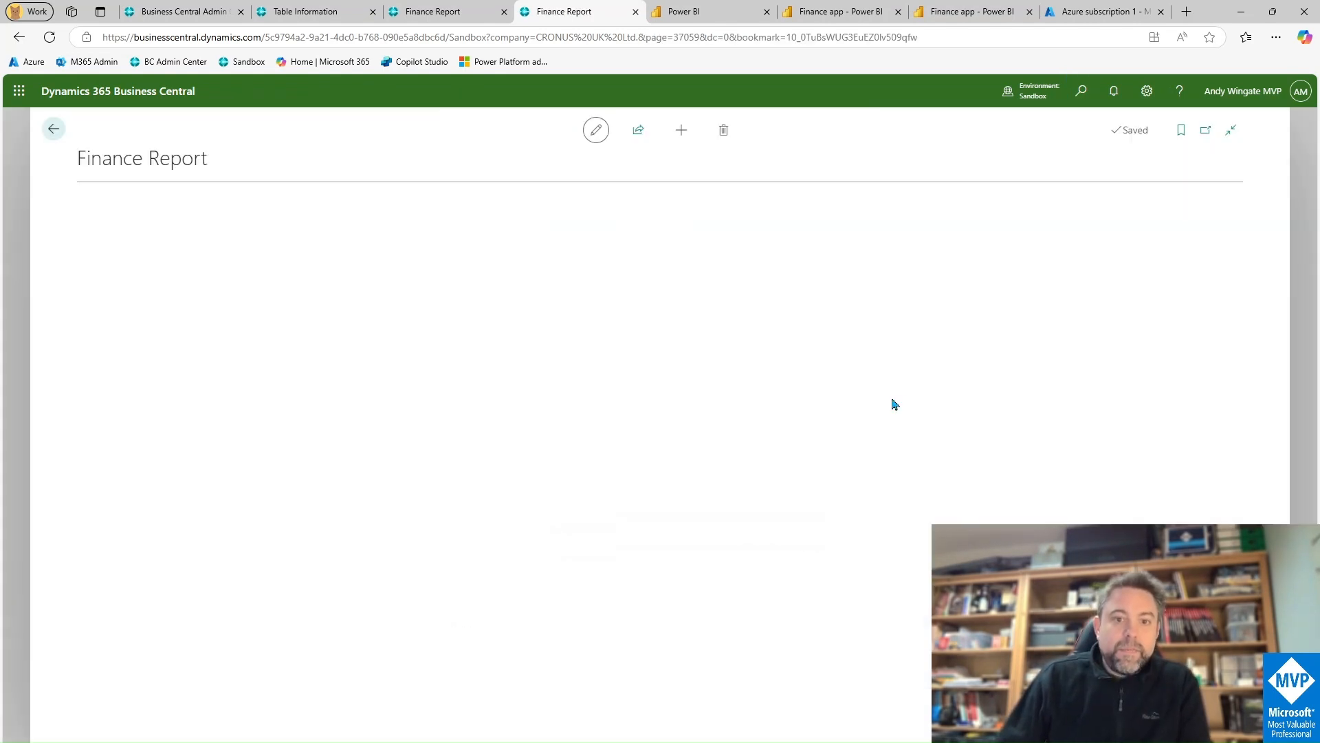